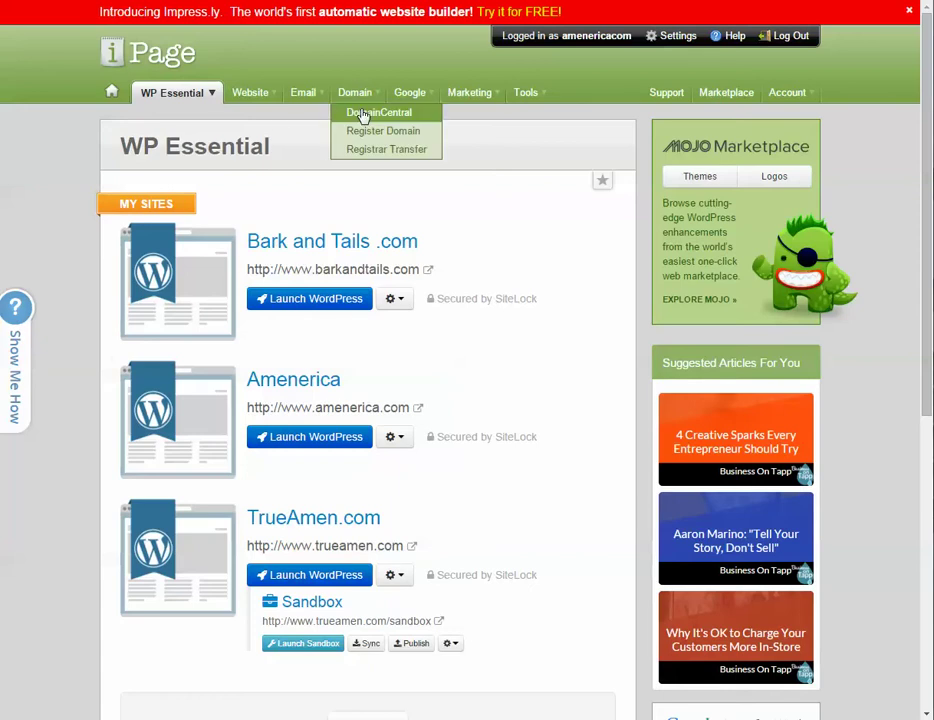
# - Open DomainCentral from the Domain menu to list the account's registered domains
pyautogui.click(370, 115)
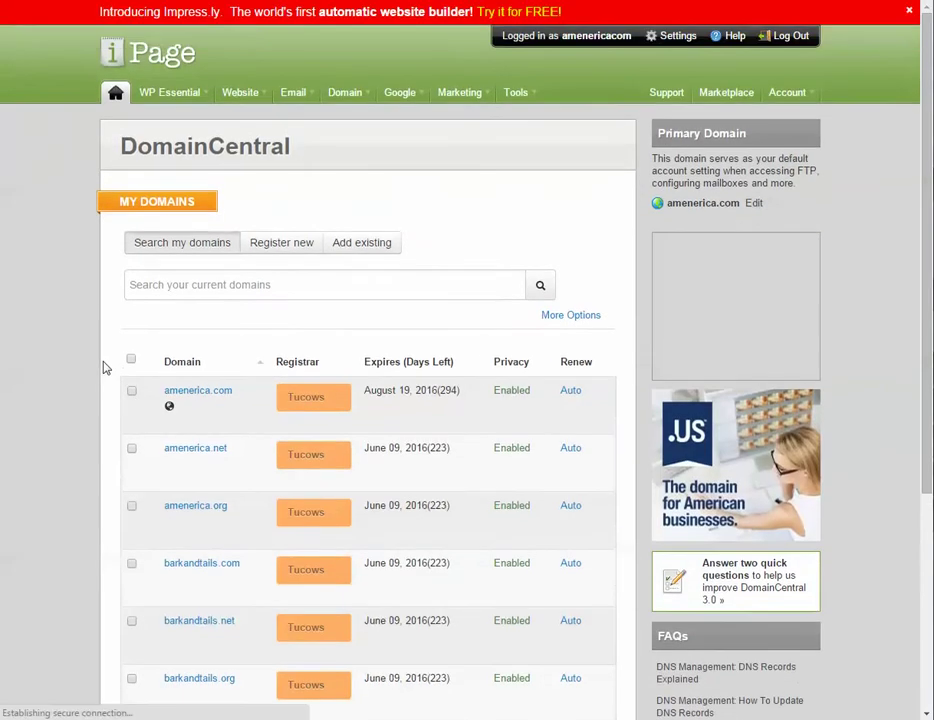
# - Expand amerenica.com and barkandtails.com and highlight barkandtails.com's pointer folder path
pyautogui.click(212, 399)
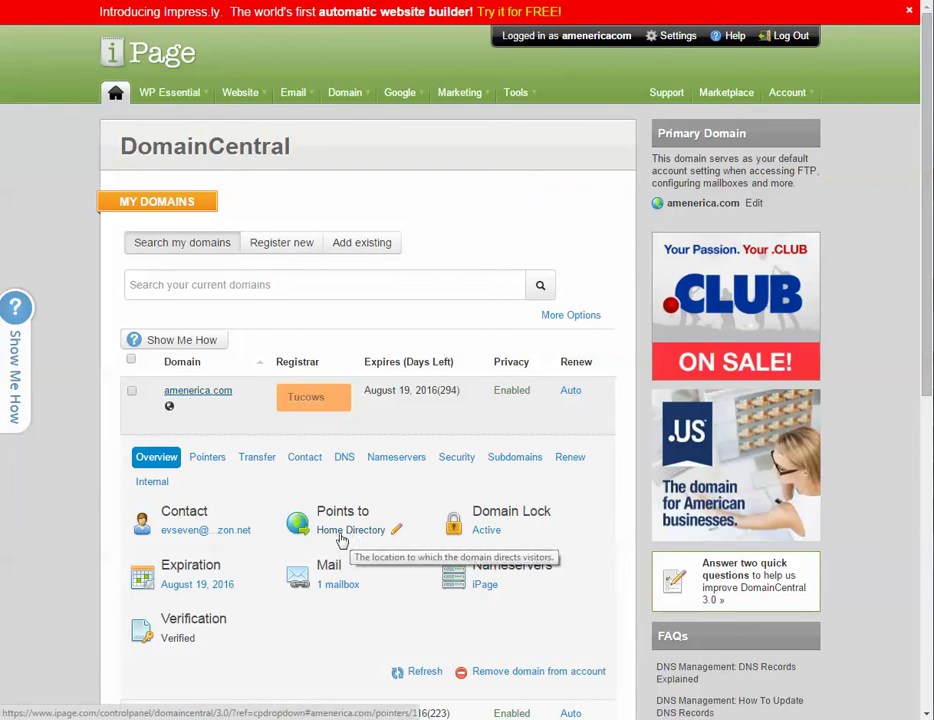
pyautogui.scroll(-5, 249, 499)
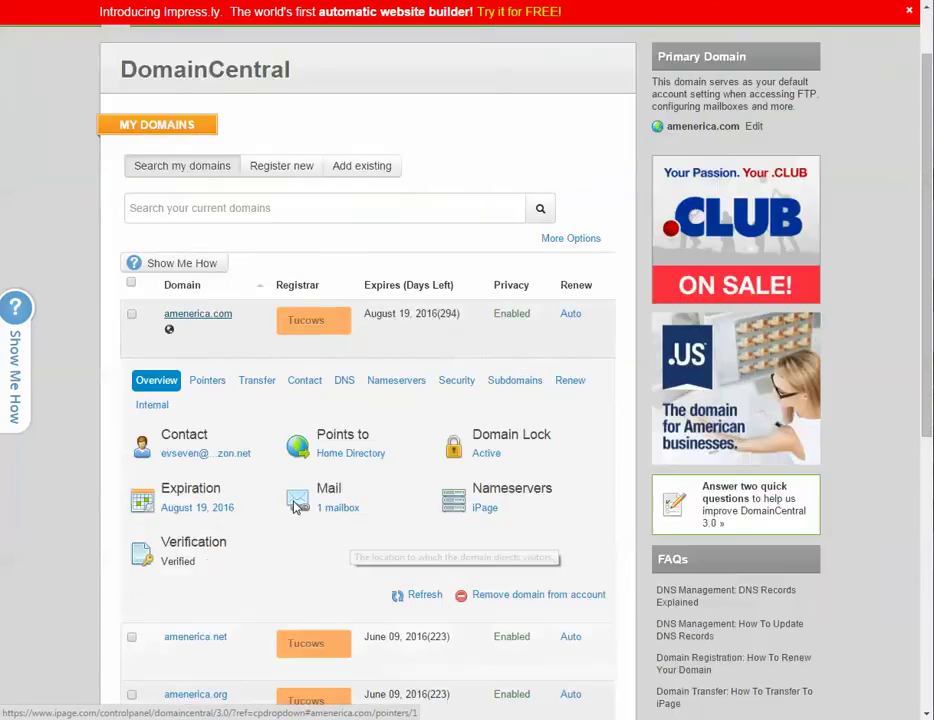
pyautogui.click(196, 372)
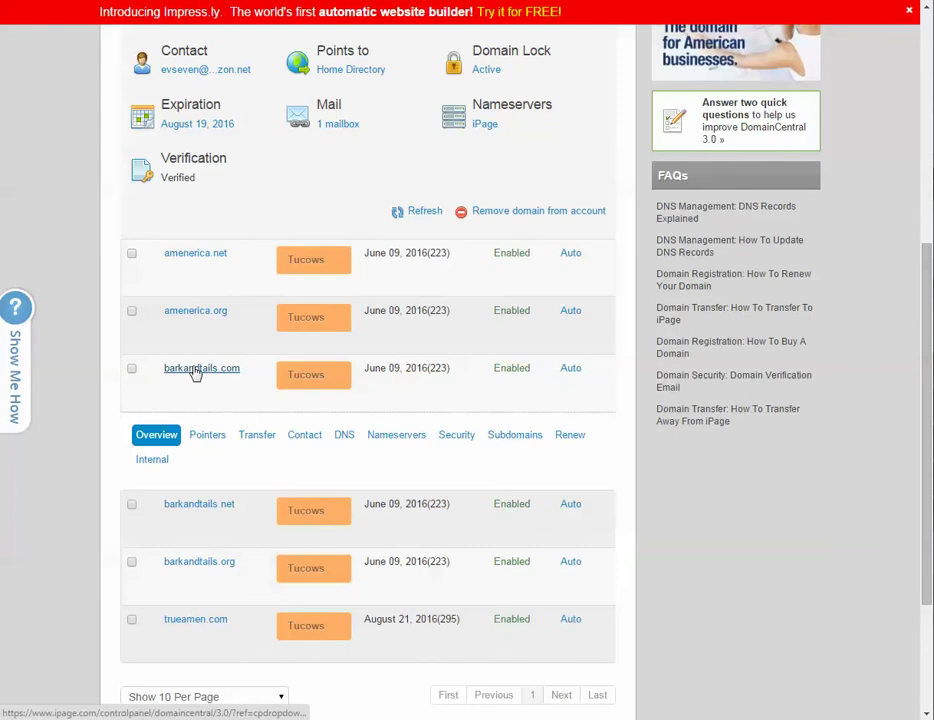
pyautogui.click(212, 438)
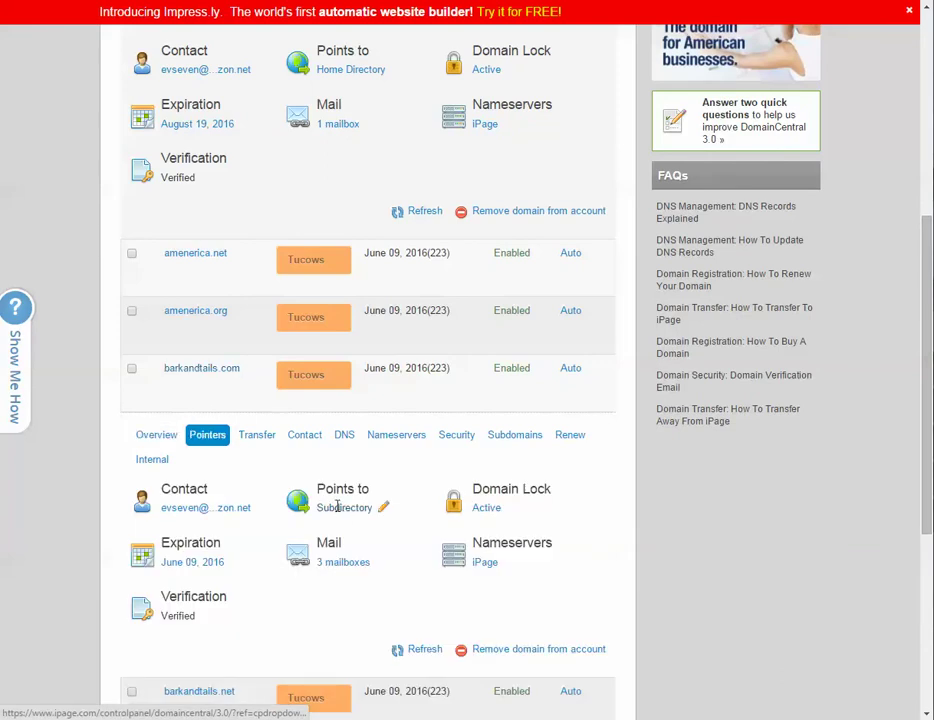
pyautogui.moveTo(310, 514); pyautogui.dragTo(490, 520)
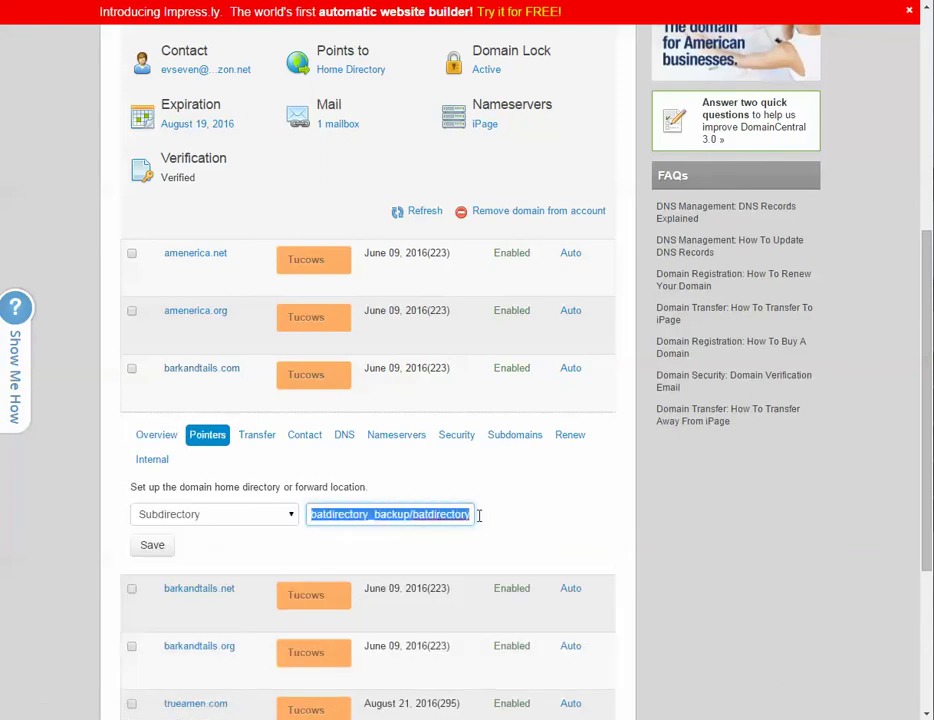
# - Expand trueamen.com and confirm its pointer goes to /trudirectory/
pyautogui.scroll(-1, 491, 520)
pyautogui.scroll(-2, 440, 505)
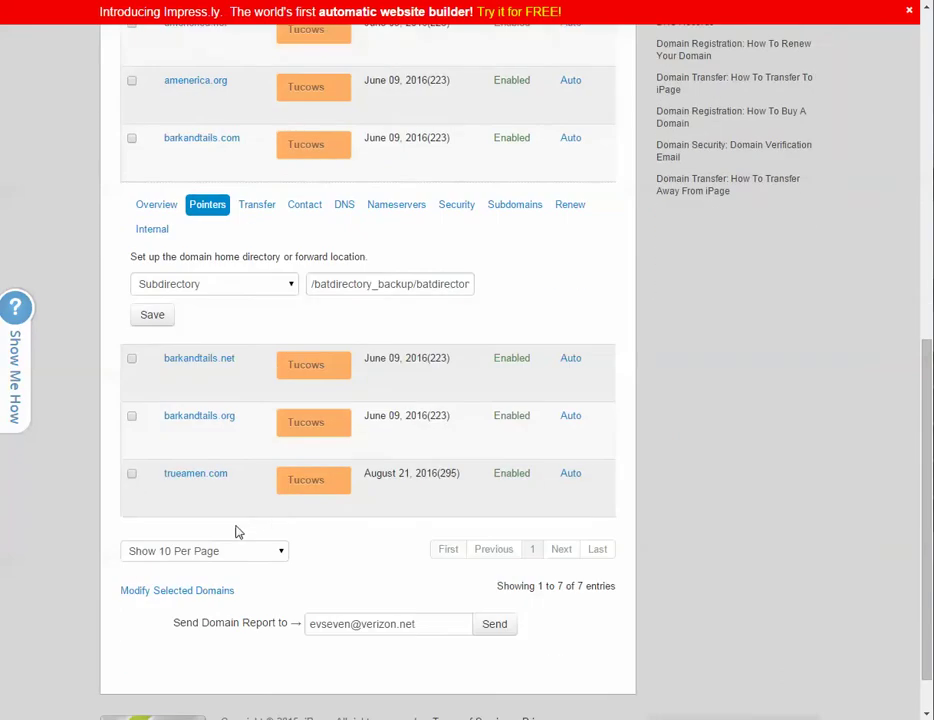
pyautogui.click(195, 474)
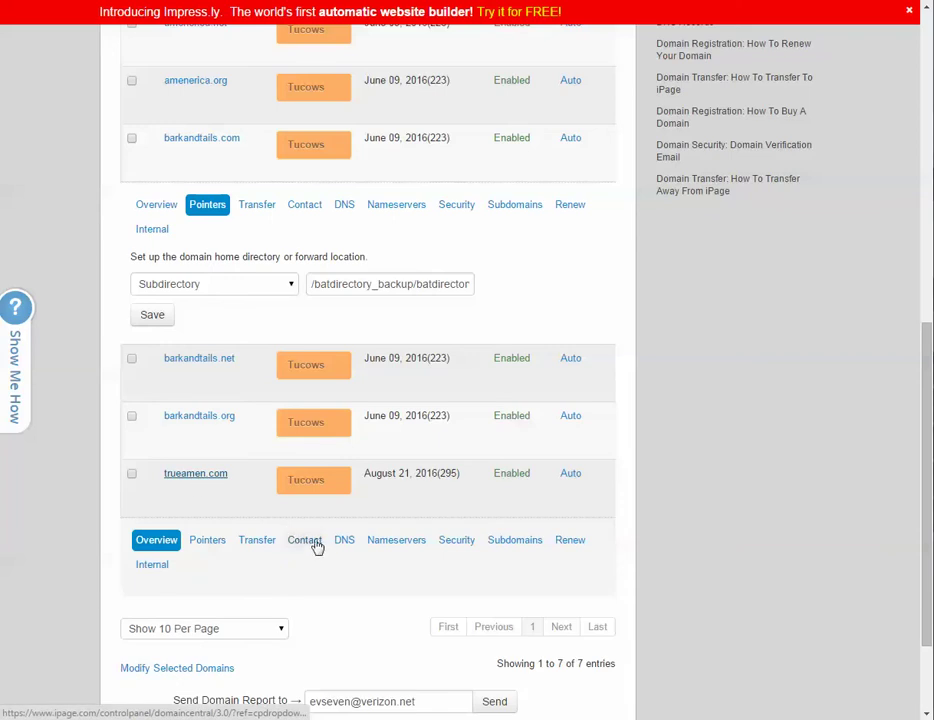
pyautogui.click(330, 613)
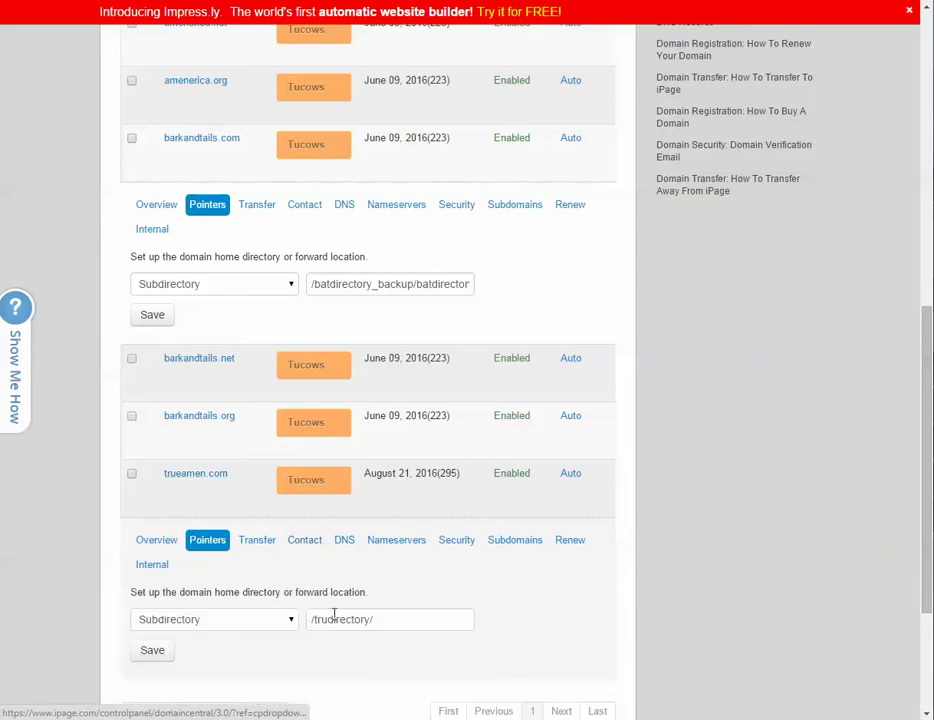
pyautogui.moveTo(416, 627); pyautogui.dragTo(323, 626)
pyautogui.moveTo(420, 625); pyautogui.dragTo(314, 620)
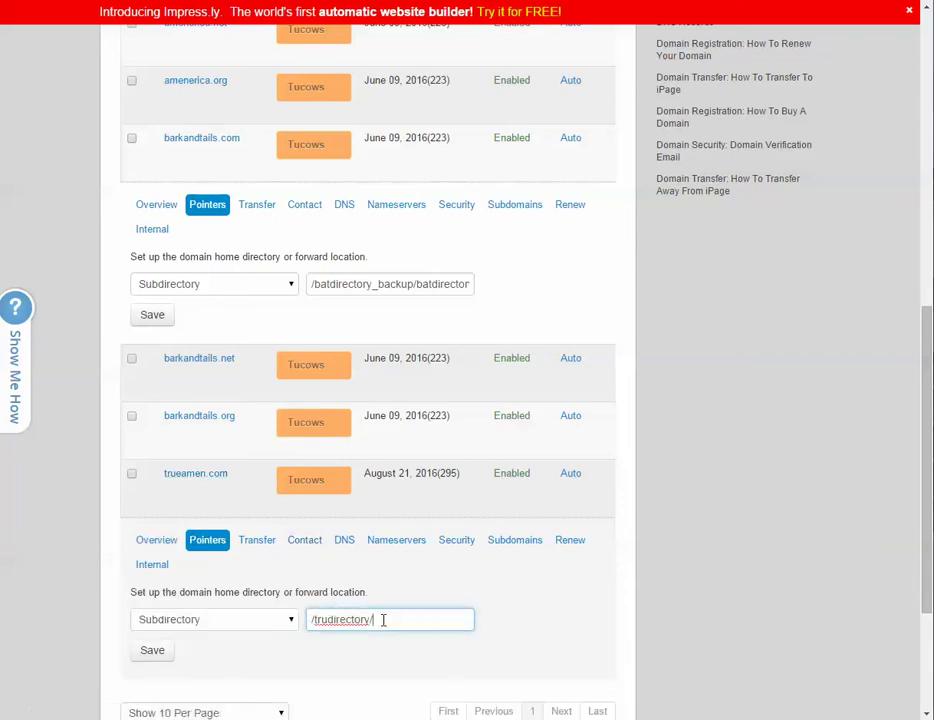
# - Scroll back through the domain list and re-highlight the barkandtails.com folder path
pyautogui.scroll(3, 253, 619)
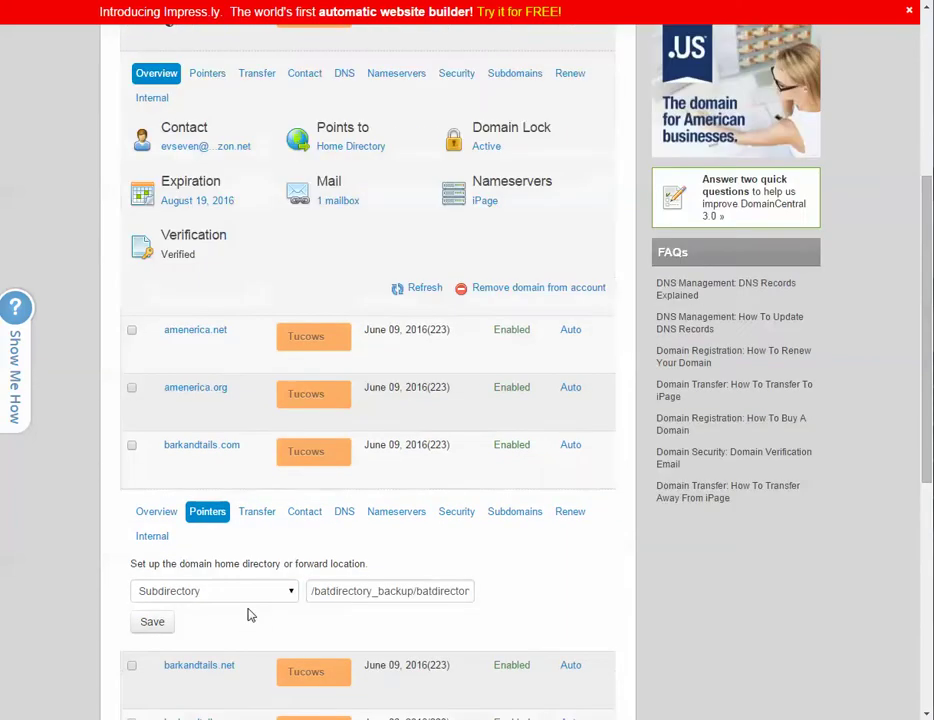
pyautogui.scroll(3, 248, 613)
pyautogui.scroll(-3, 250, 584)
pyautogui.scroll(3, 261, 580)
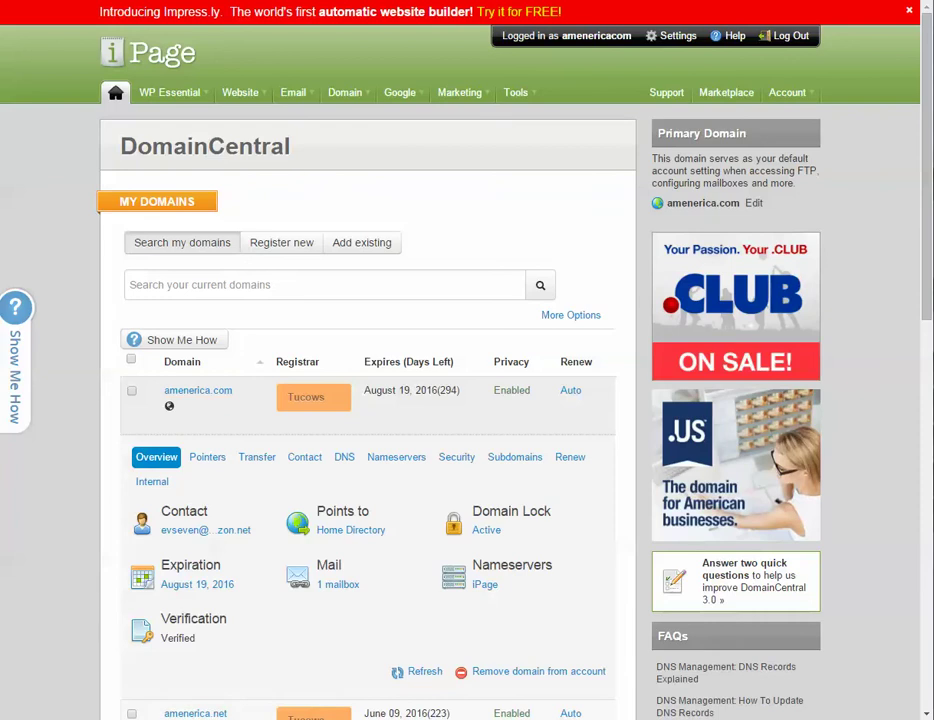
pyautogui.scroll(-3, 486, 446)
pyautogui.scroll(-2, 323, 446)
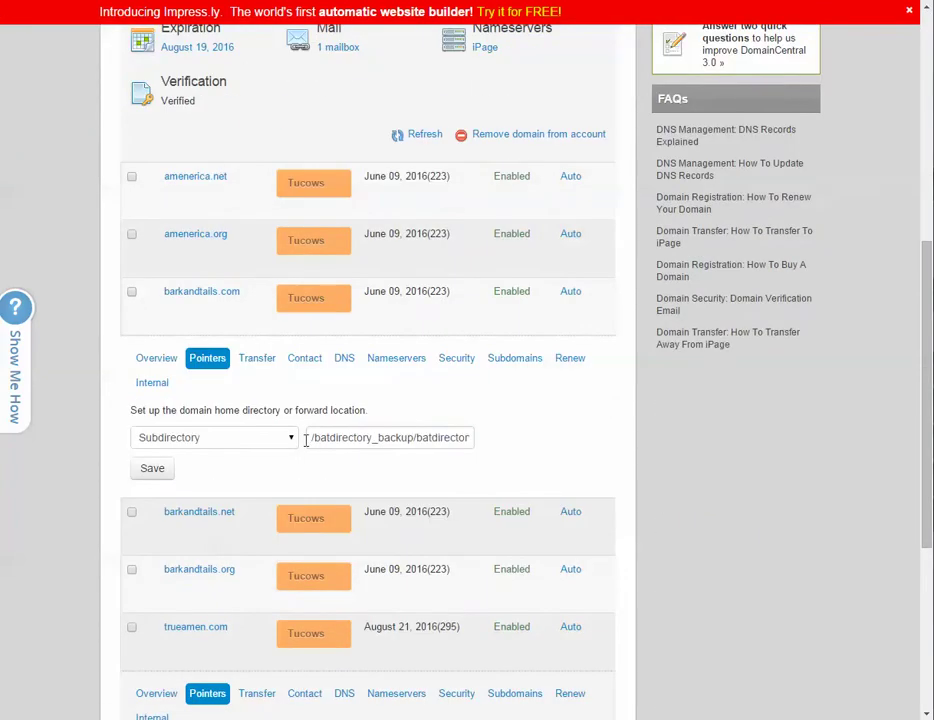
pyautogui.scroll(1, 306, 444)
pyautogui.scroll(-1, 340, 465)
pyautogui.moveTo(318, 437); pyautogui.dragTo(498, 432)
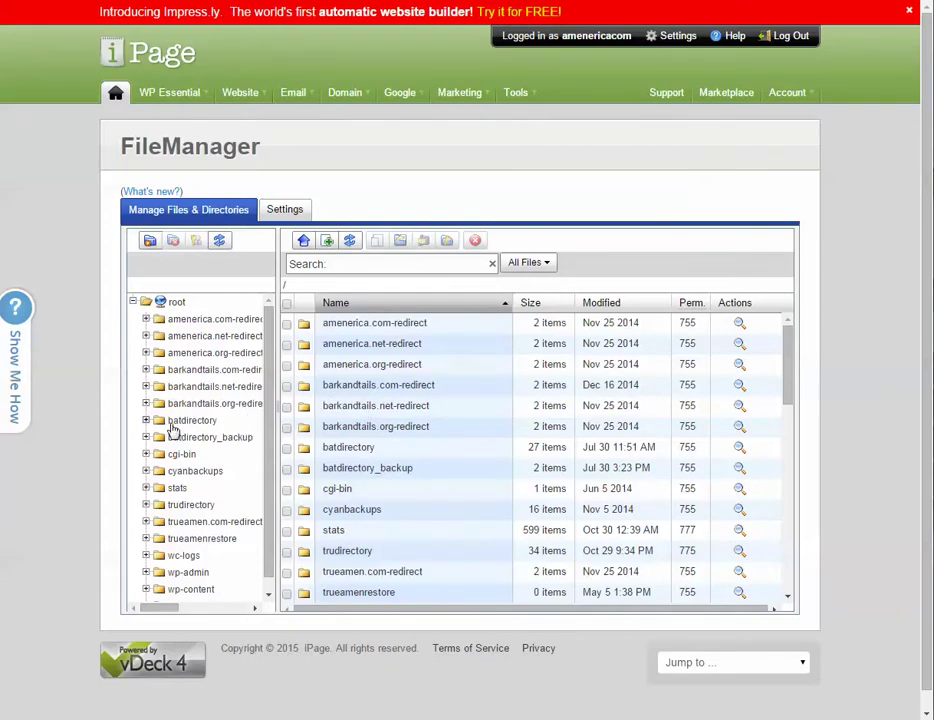
# - Select everything in trudirectory, then deselect the old backup zips and truemennew (1) dumps
pyautogui.click(180, 505)
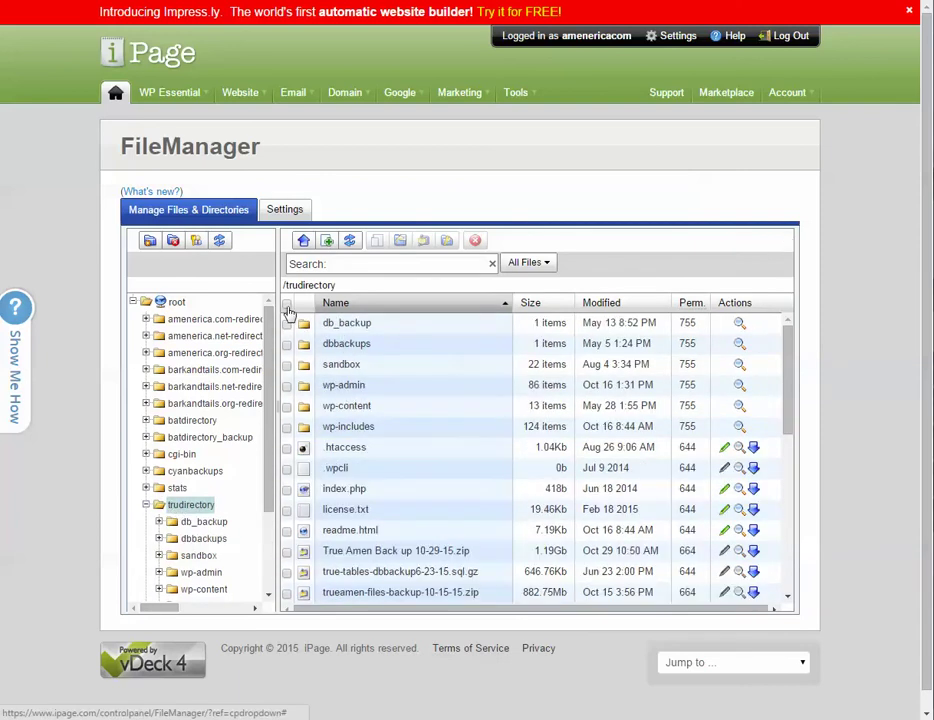
pyautogui.click(287, 303)
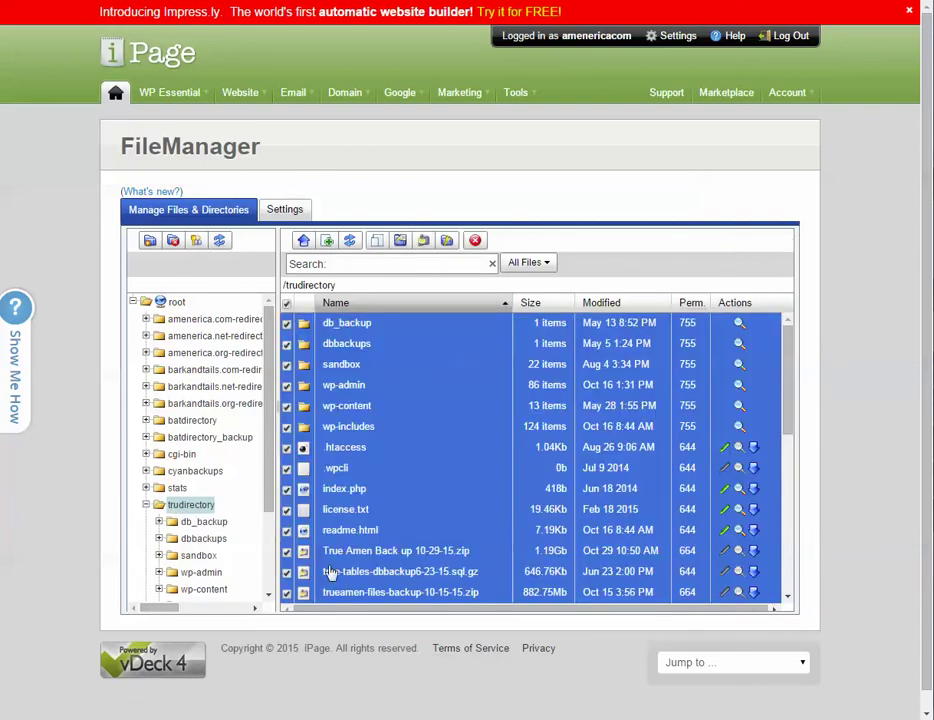
pyautogui.scroll(-2, 344, 500)
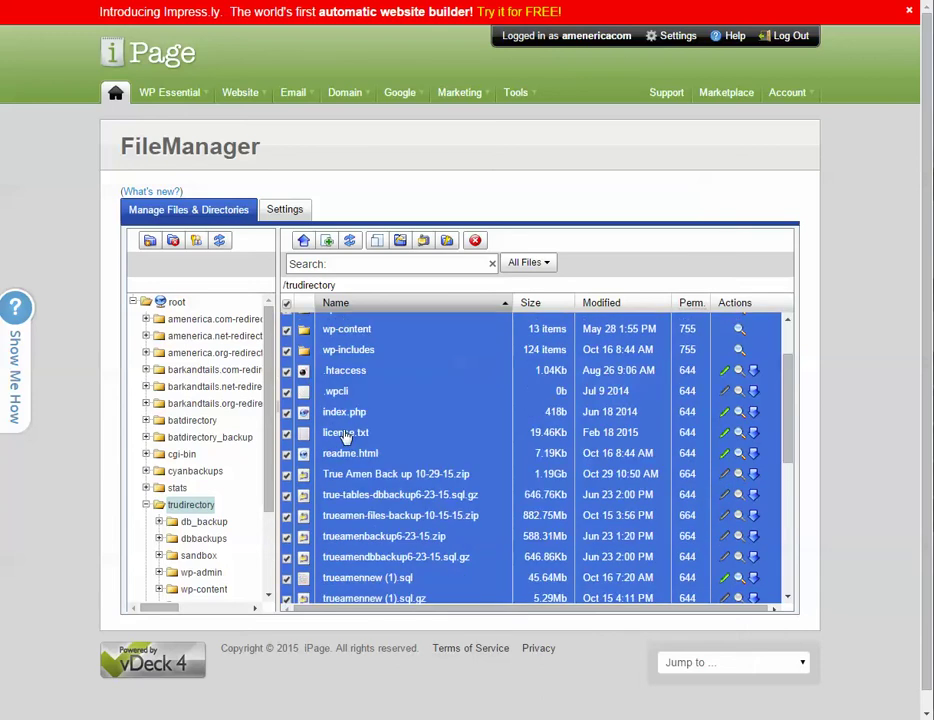
pyautogui.click(287, 475)
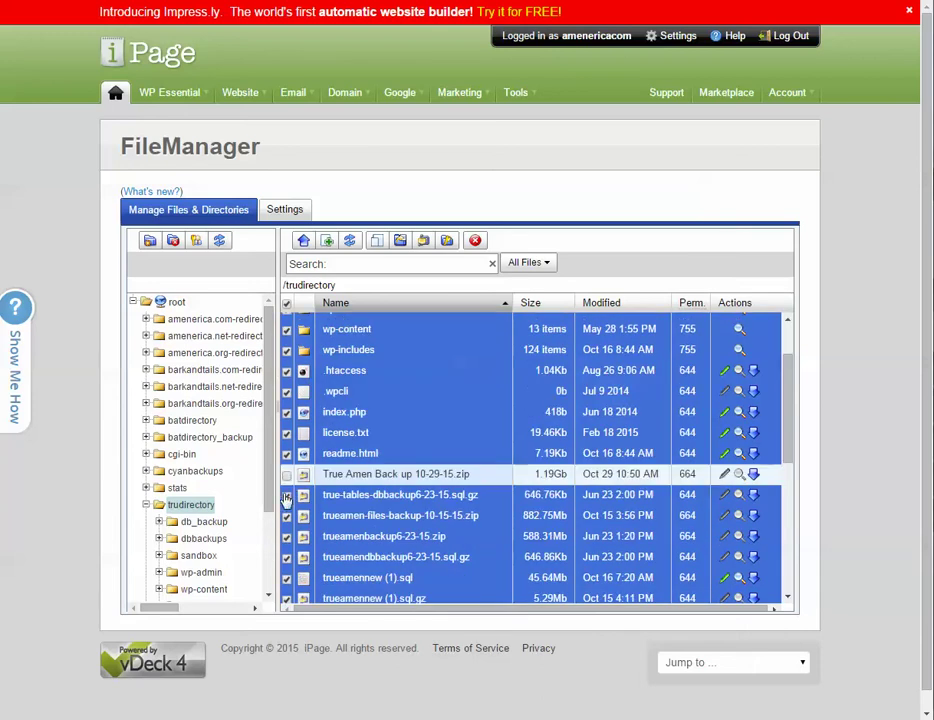
pyautogui.click(287, 496)
pyautogui.click(288, 516)
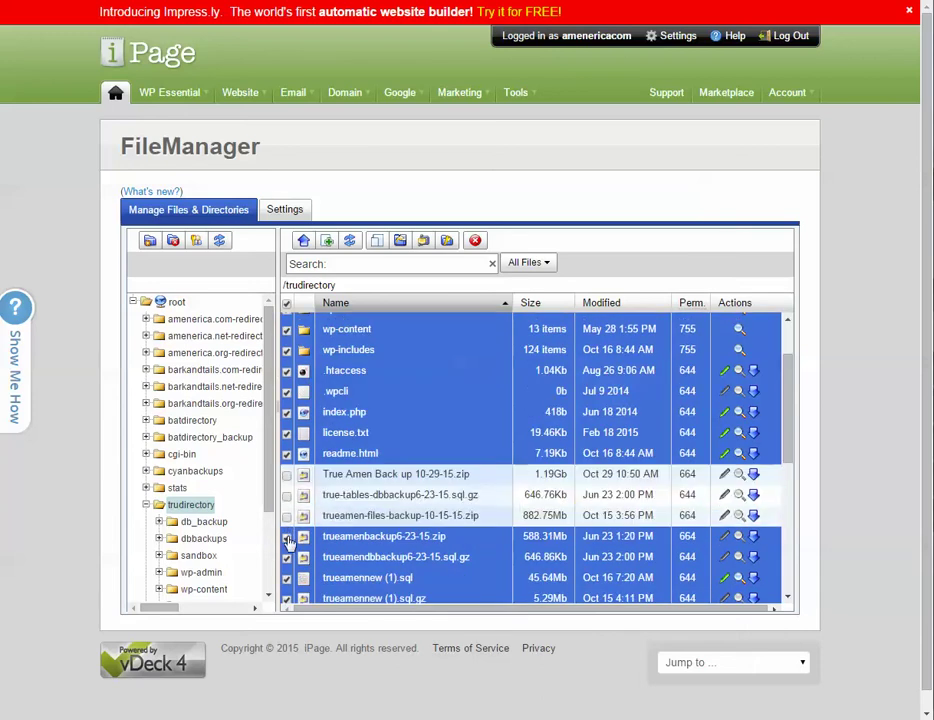
pyautogui.click(287, 557)
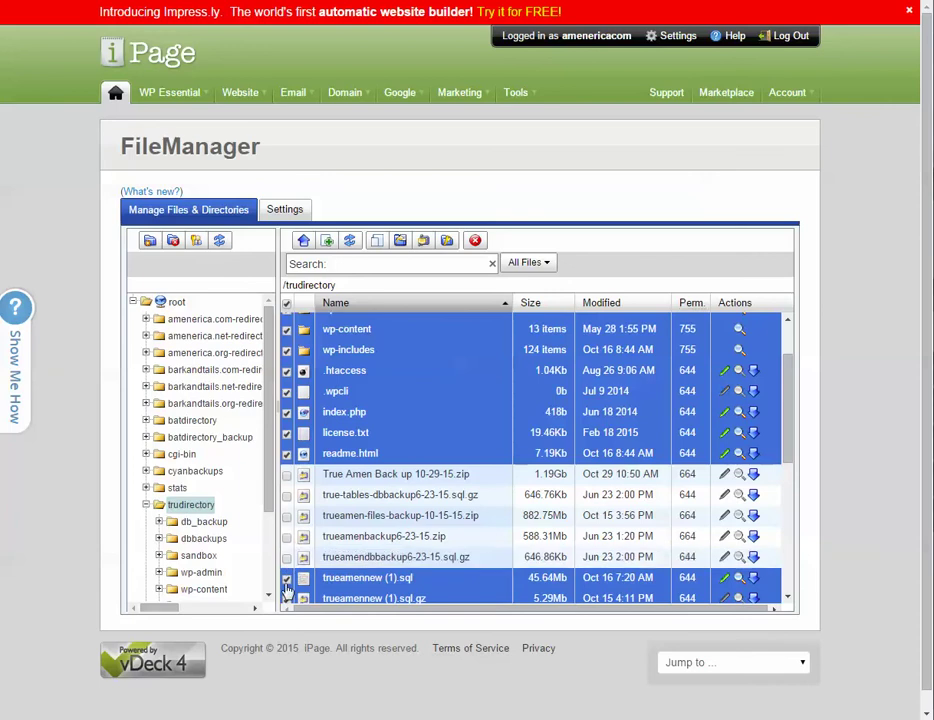
pyautogui.click(287, 598)
# - Also deselect truemennew.sql.gz and truemennew.sql, then start archiving the remaining selection
pyautogui.scroll(-3, 303, 543)
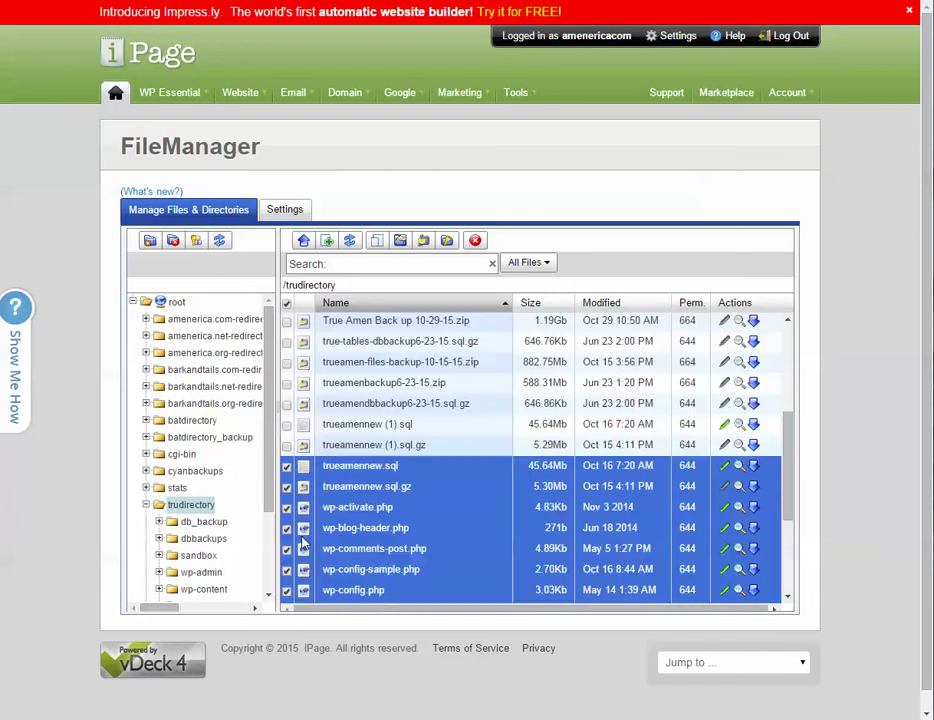
pyautogui.click(288, 486)
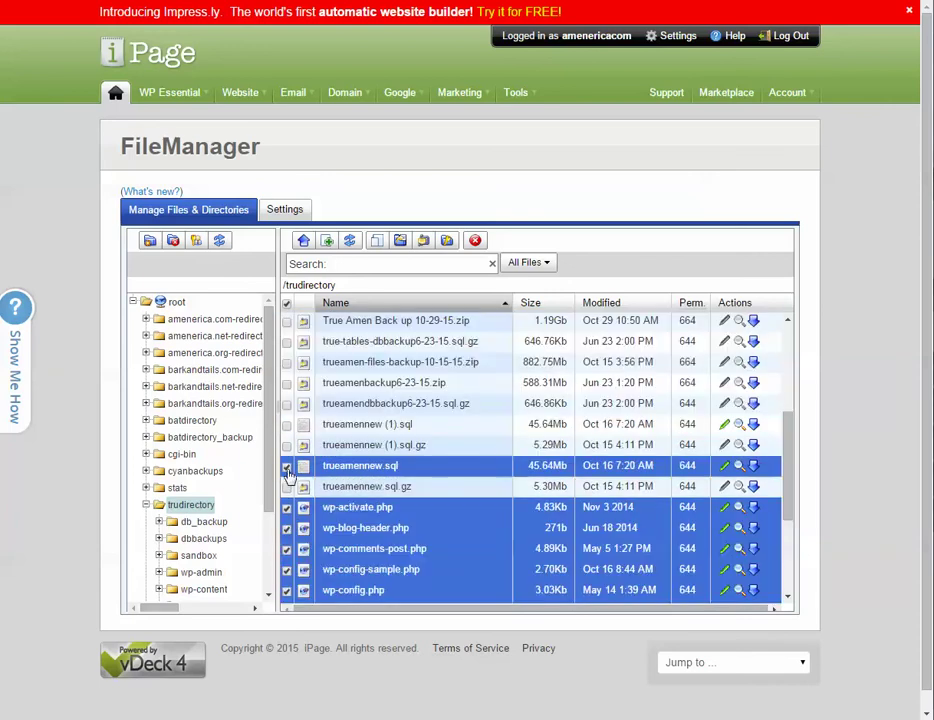
pyautogui.click(288, 466)
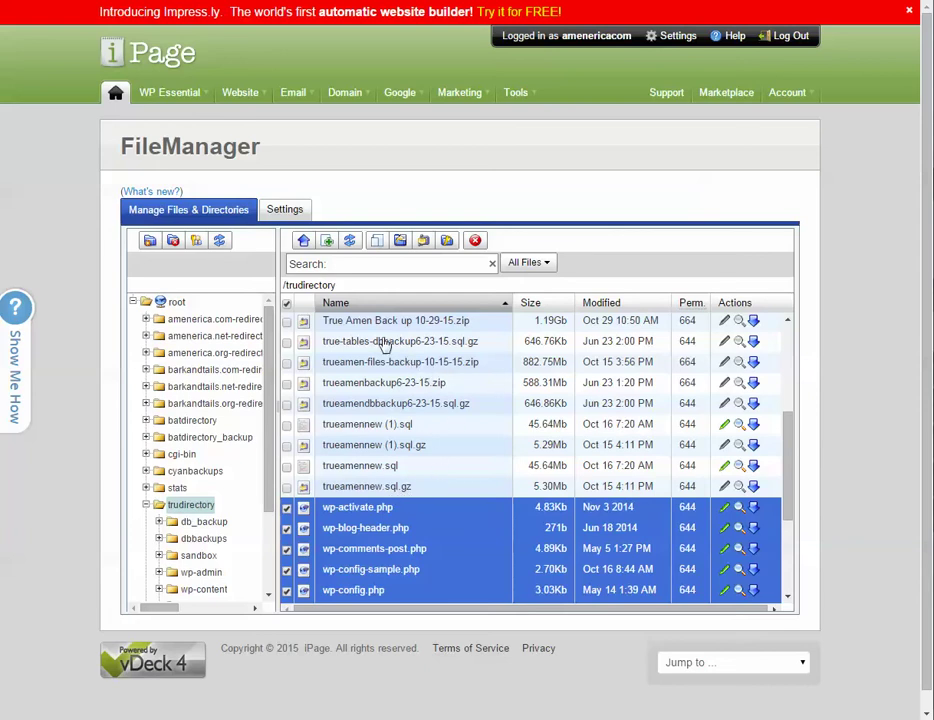
pyautogui.scroll(-2, 385, 345)
pyautogui.scroll(-3, 390, 532)
pyautogui.scroll(2, 388, 538)
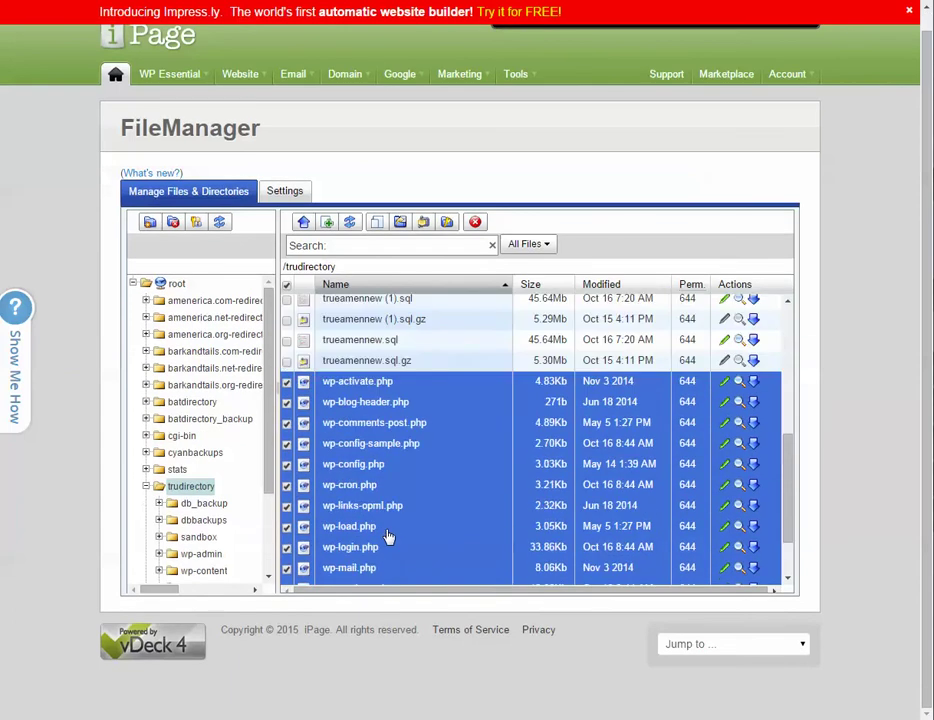
pyautogui.scroll(4, 388, 538)
pyautogui.scroll(1, 377, 466)
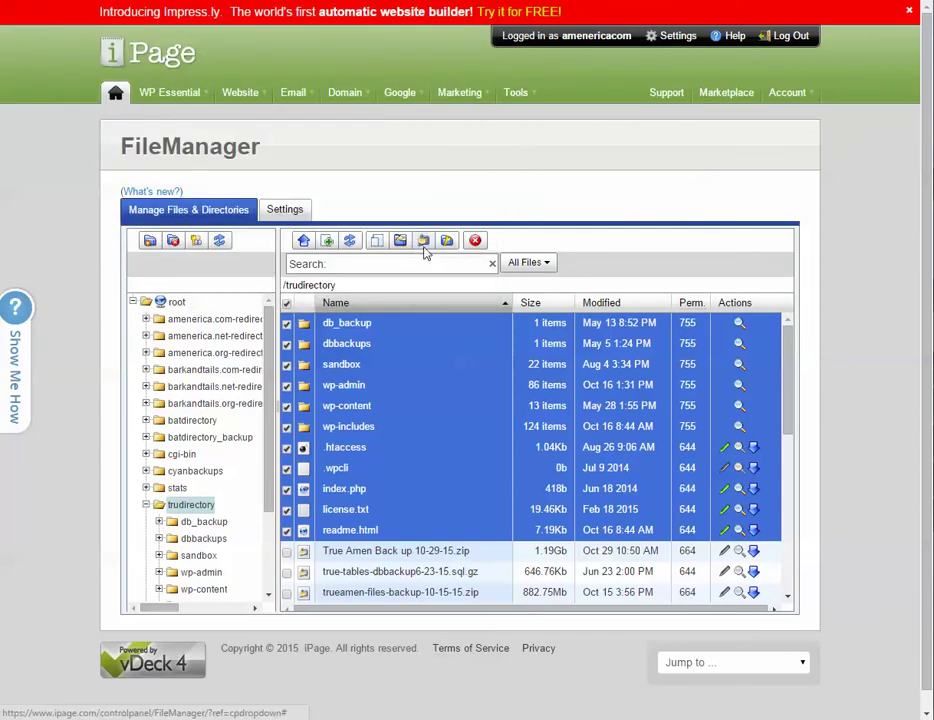
pyautogui.click(423, 240)
# - Name the new archive 10-30backup-truamen and create it
pyautogui.click(445, 351)
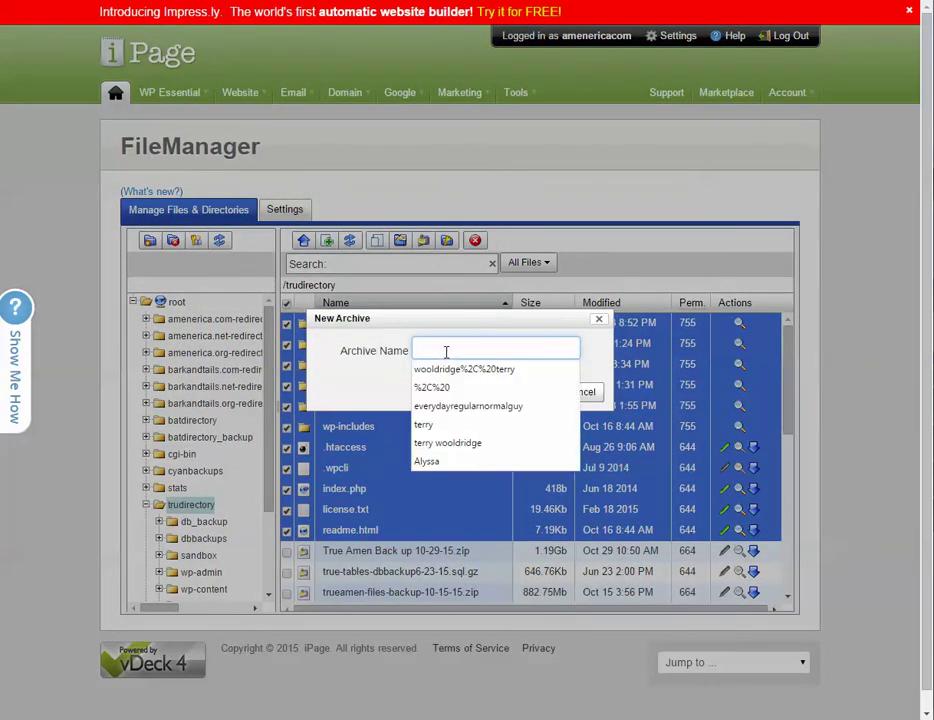
pyautogui.write('10-30-backup-truamen')
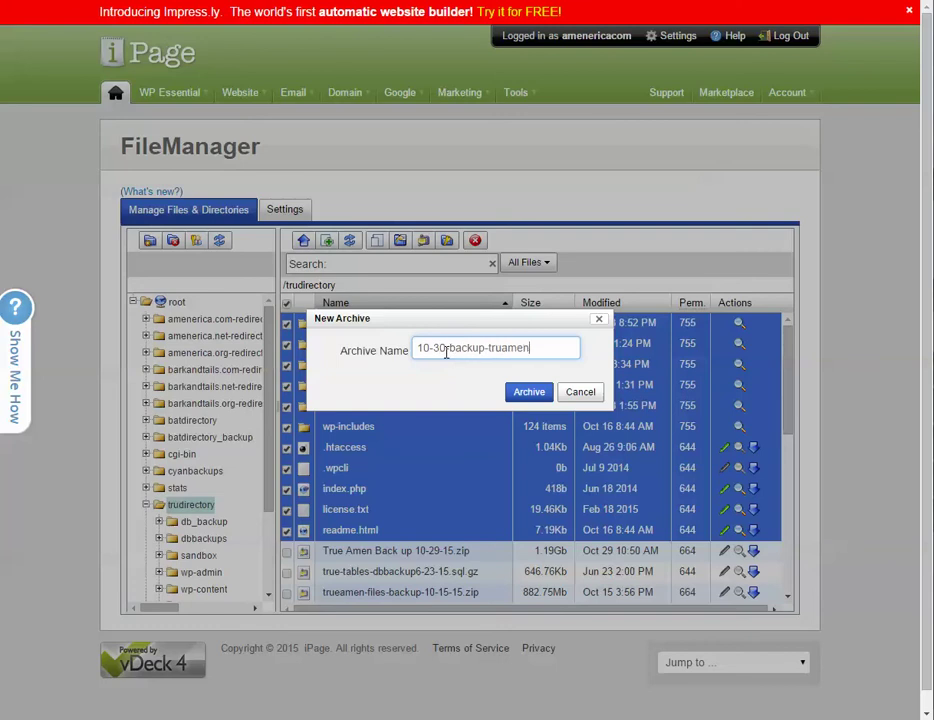
pyautogui.click(521, 394)
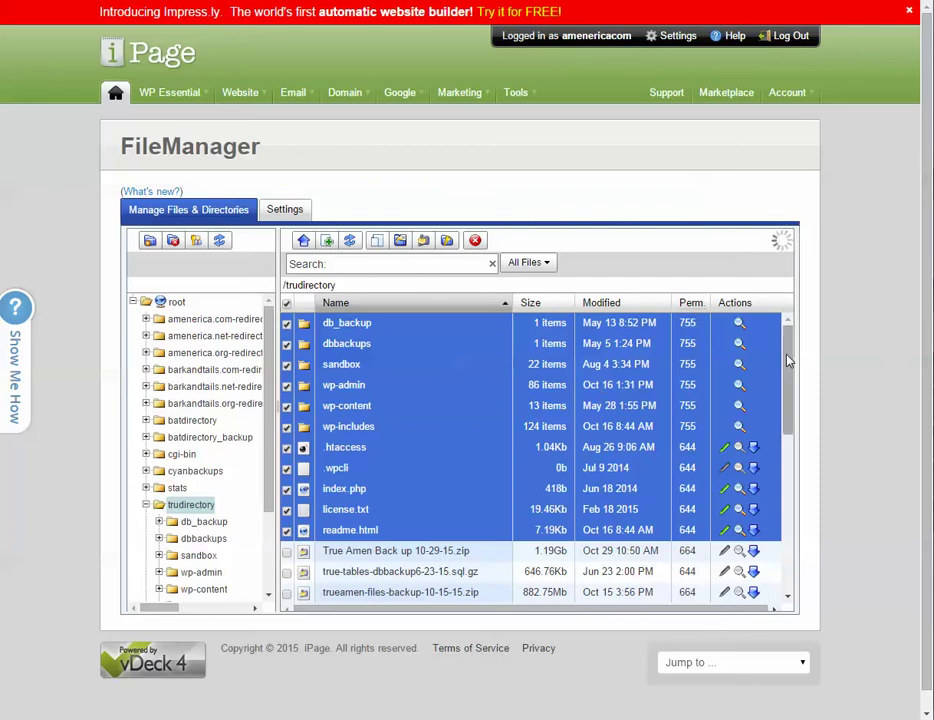
# - Repeatedly refresh and scroll the trudirectory listing to check whether the new archive has appeared
pyautogui.moveTo(787, 358); pyautogui.dragTo(798, 545)
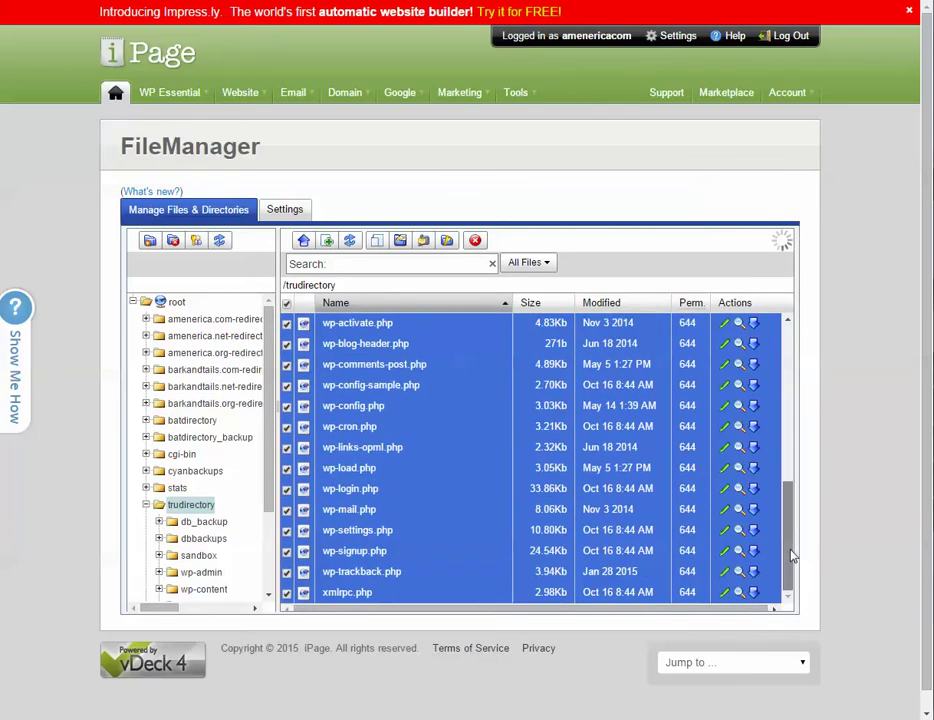
pyautogui.click(350, 242)
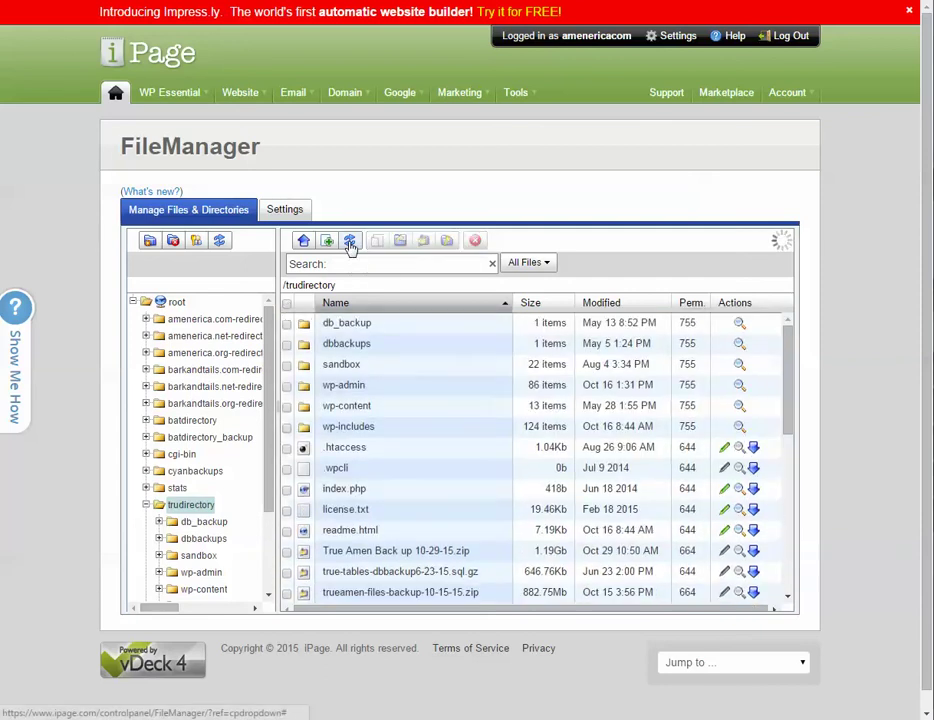
pyautogui.scroll(-5, 400, 500)
pyautogui.scroll(-2, 400, 500)
pyautogui.scroll(6, 401, 500)
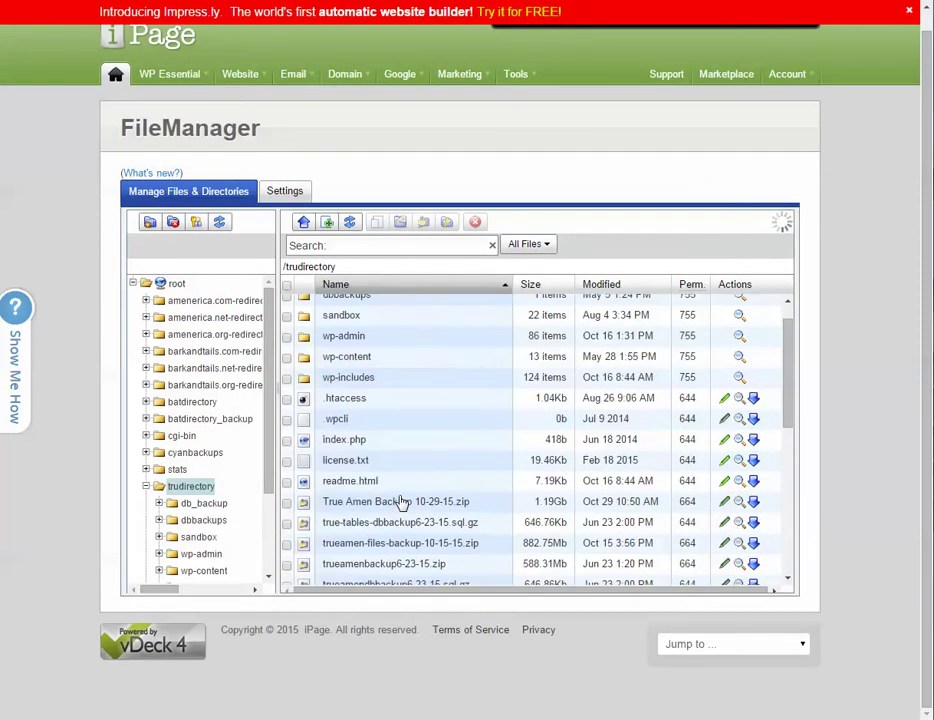
pyautogui.scroll(-2, 390, 452)
pyautogui.scroll(-8, 390, 455)
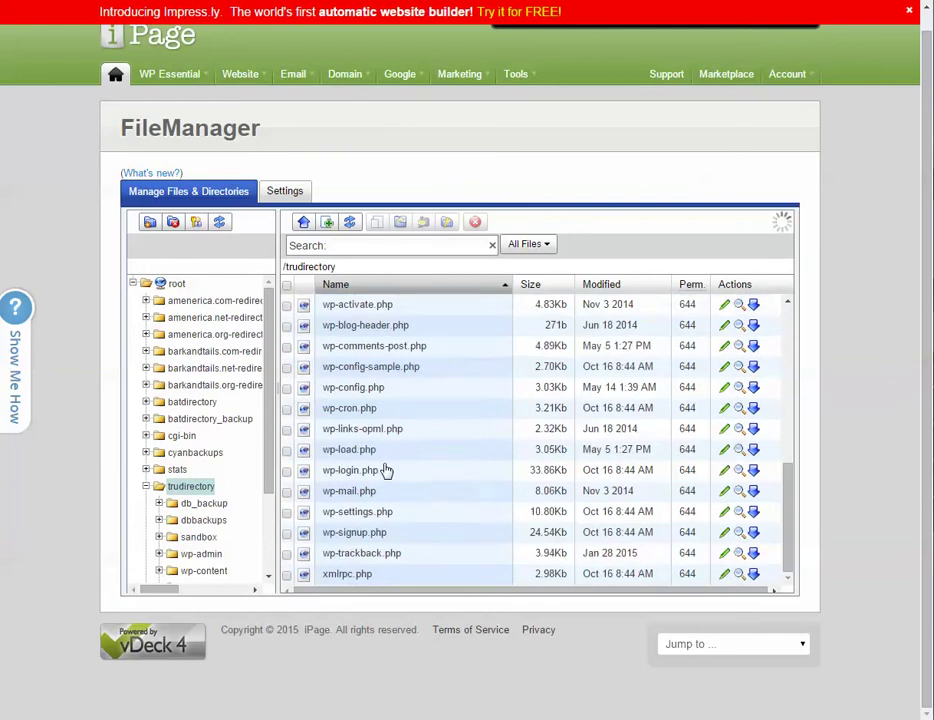
pyautogui.click(350, 233)
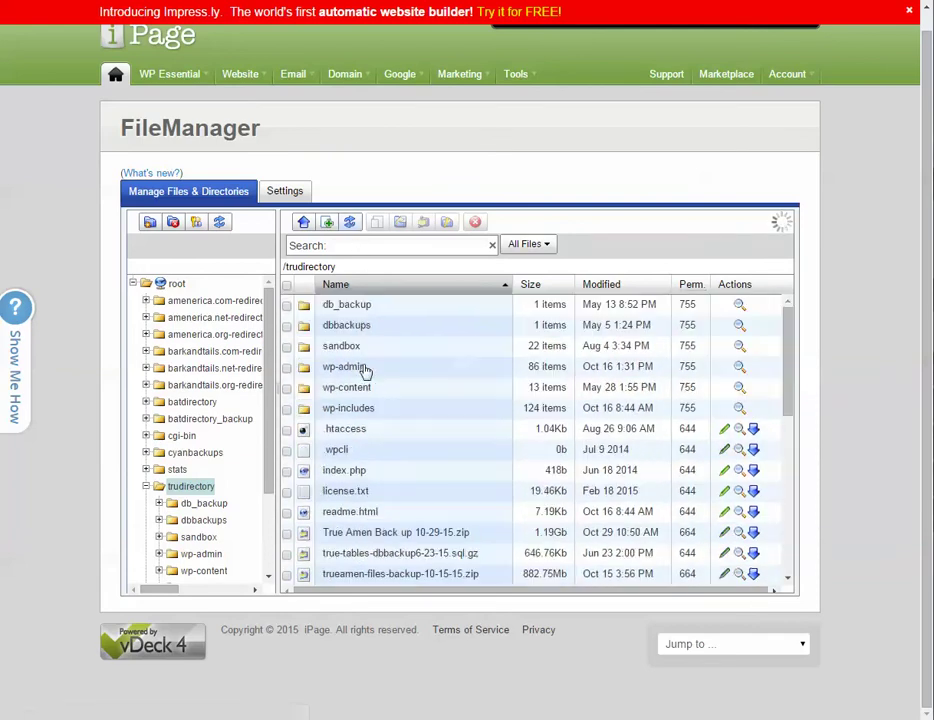
pyautogui.scroll(-10, 367, 448)
pyautogui.scroll(5, 371, 480)
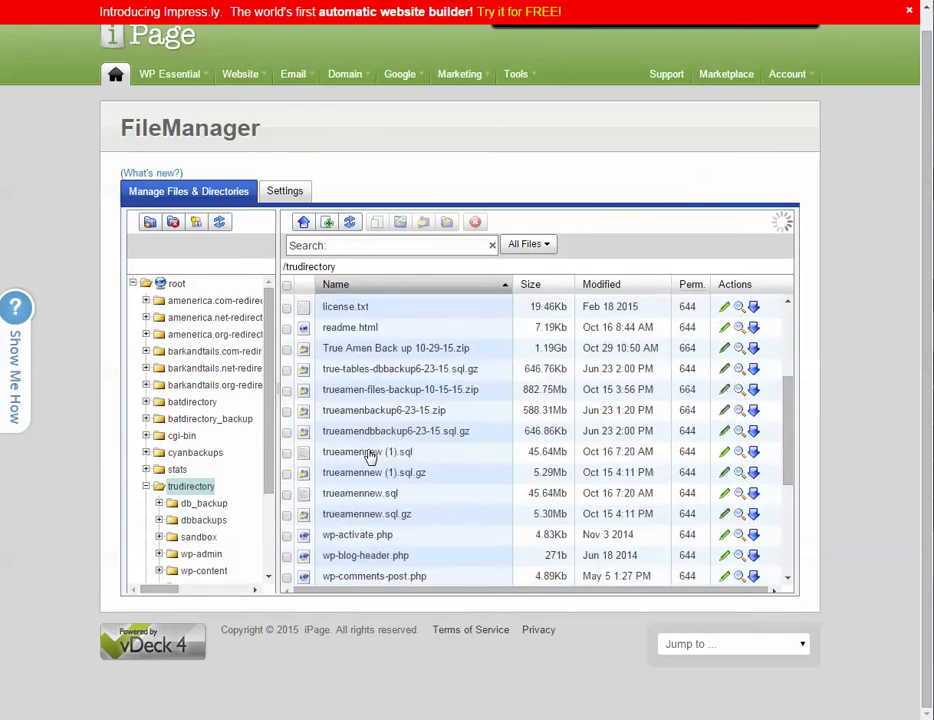
pyautogui.scroll(5, 370, 460)
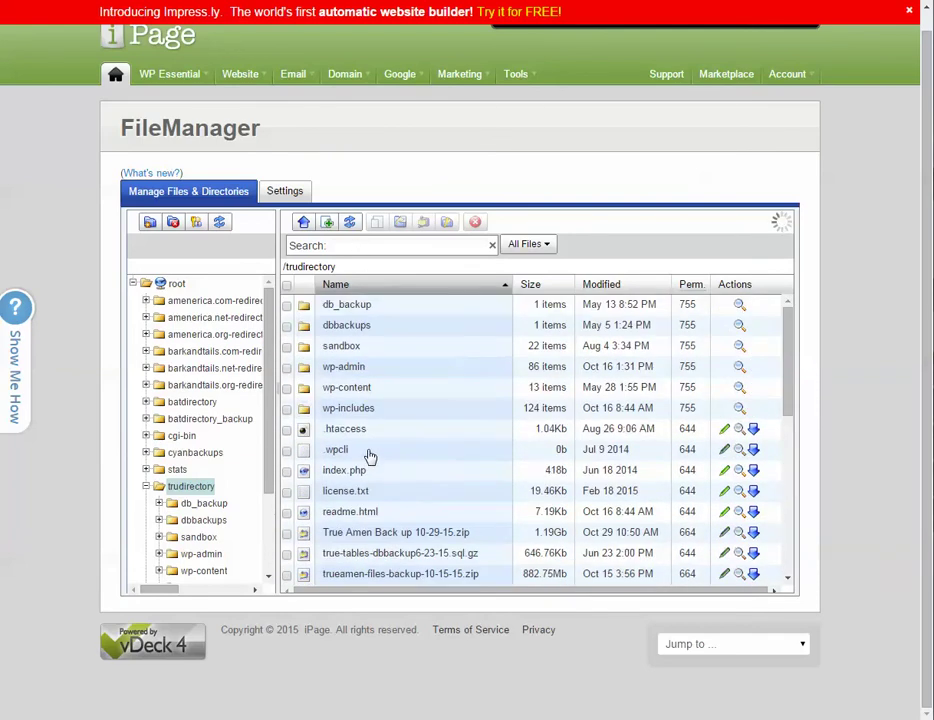
pyautogui.click(350, 225)
pyautogui.scroll(-10, 365, 460)
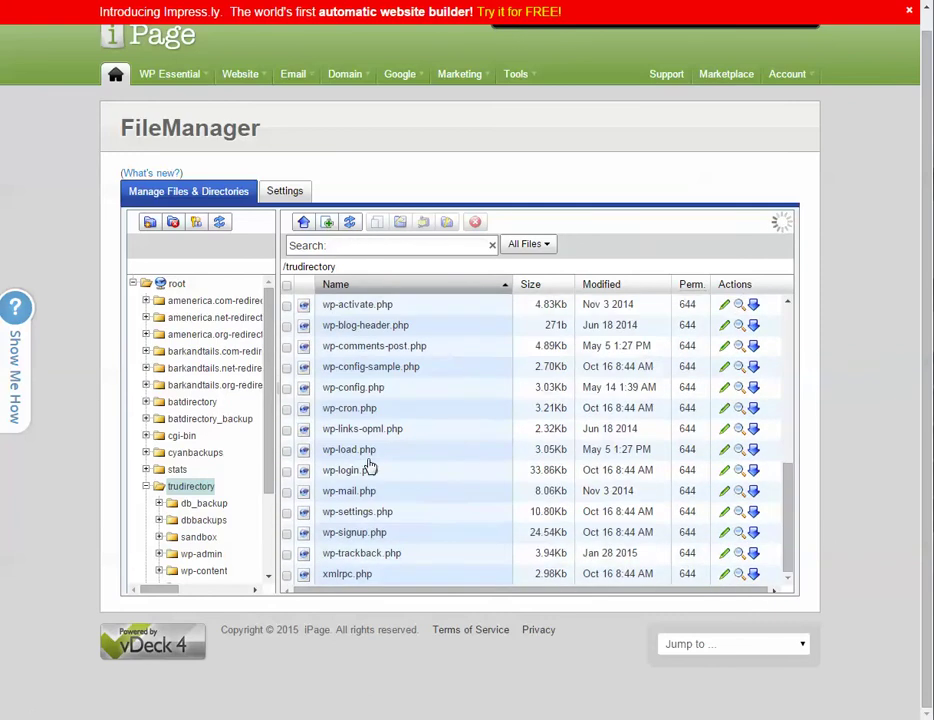
pyautogui.scroll(10, 376, 500)
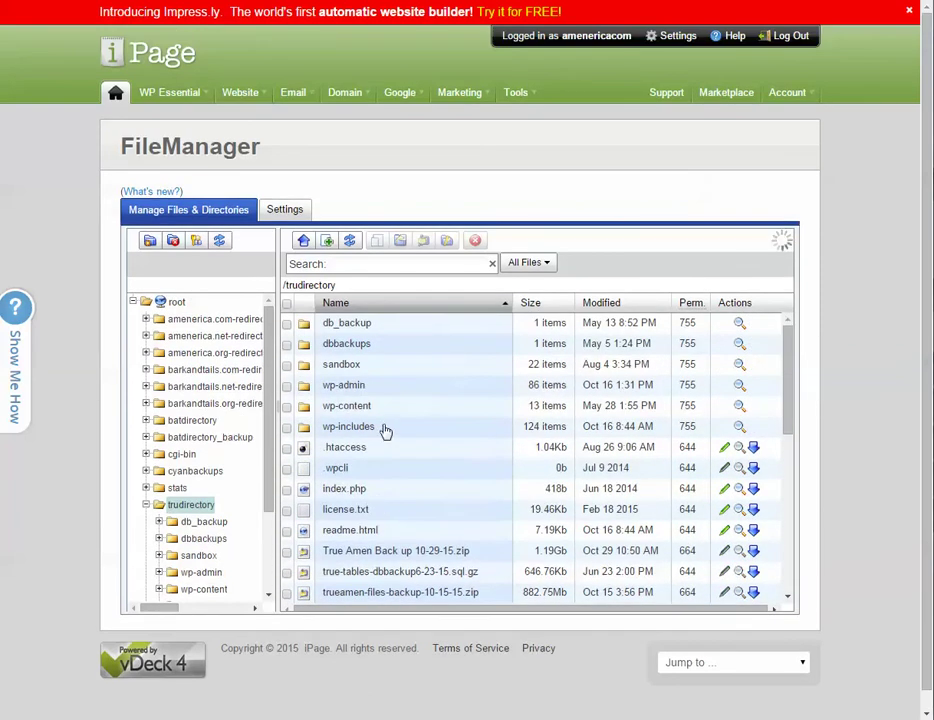
pyautogui.click(351, 242)
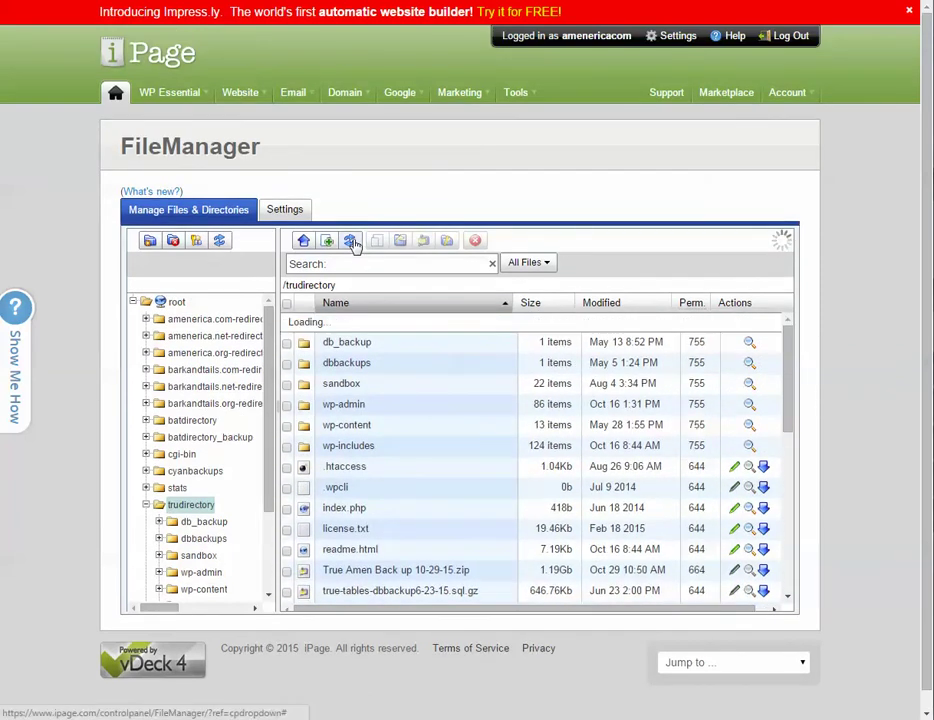
pyautogui.scroll(-4, 396, 505)
pyautogui.scroll(-5, 396, 505)
pyautogui.scroll(5, 395, 510)
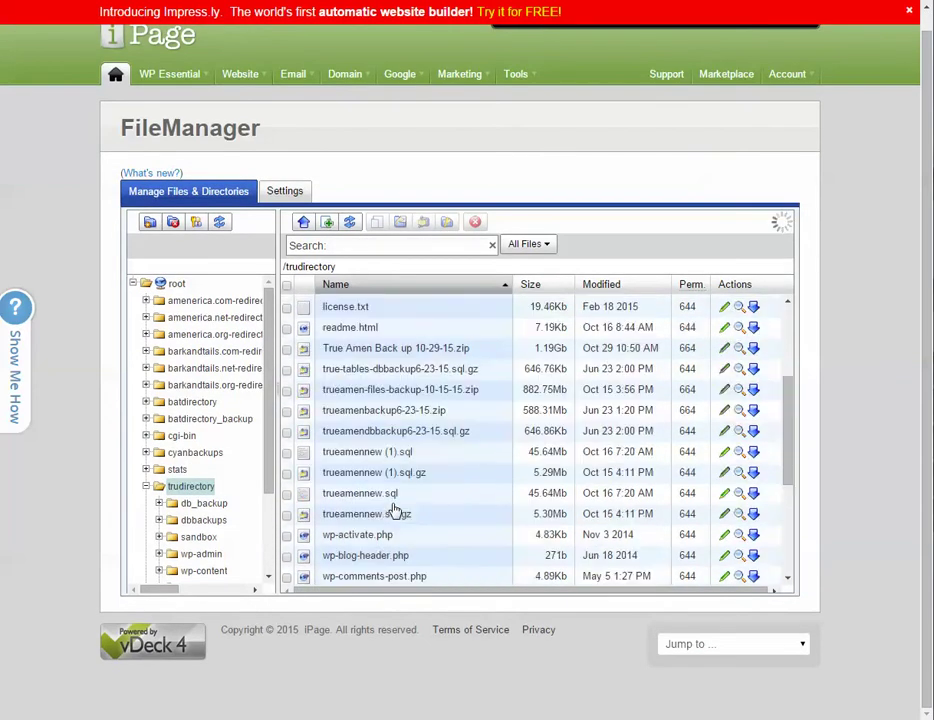
pyautogui.scroll(3, 396, 510)
pyautogui.scroll(3, 392, 507)
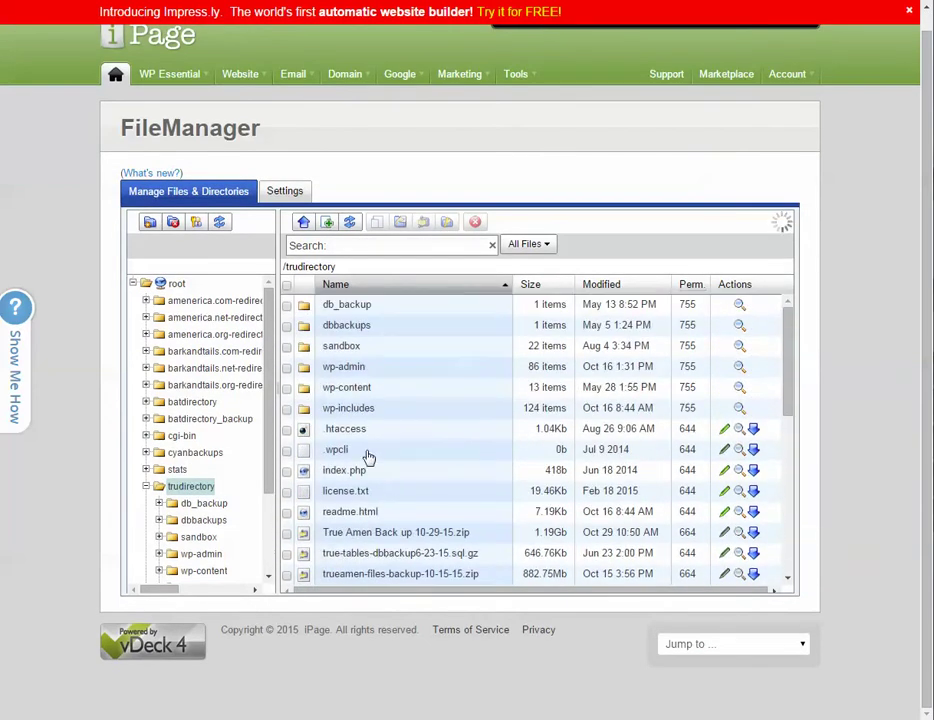
pyautogui.click(351, 223)
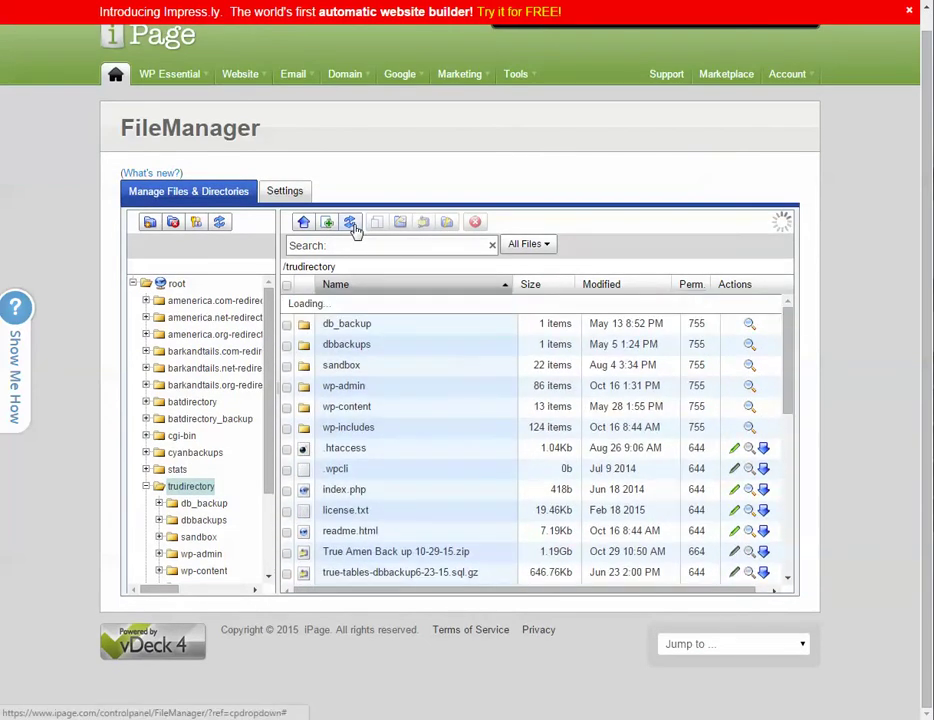
pyautogui.scroll(-5, 389, 474)
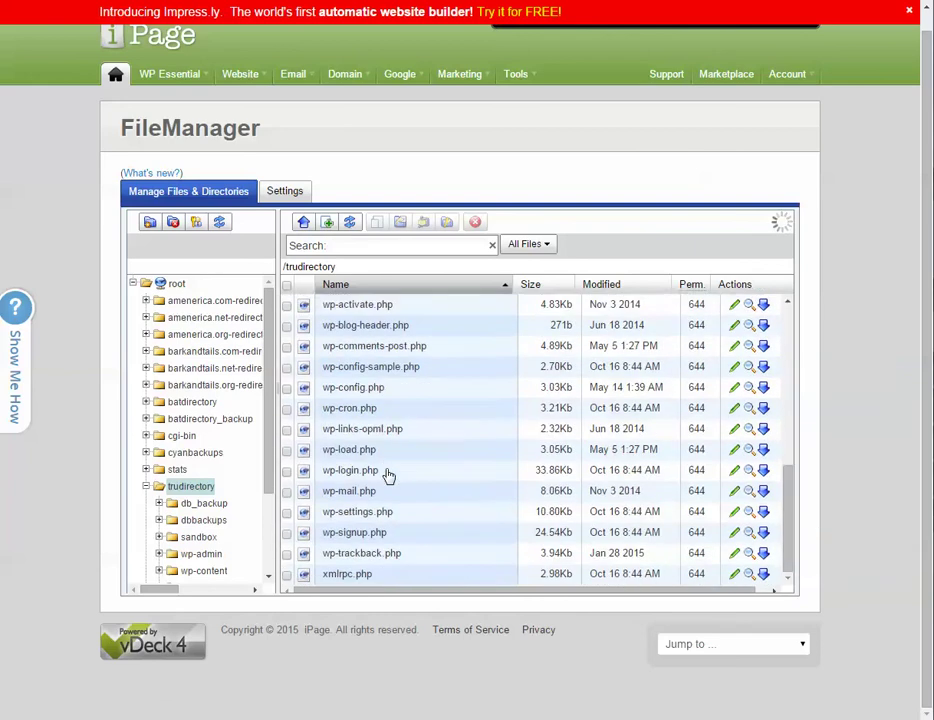
pyautogui.scroll(3, 389, 474)
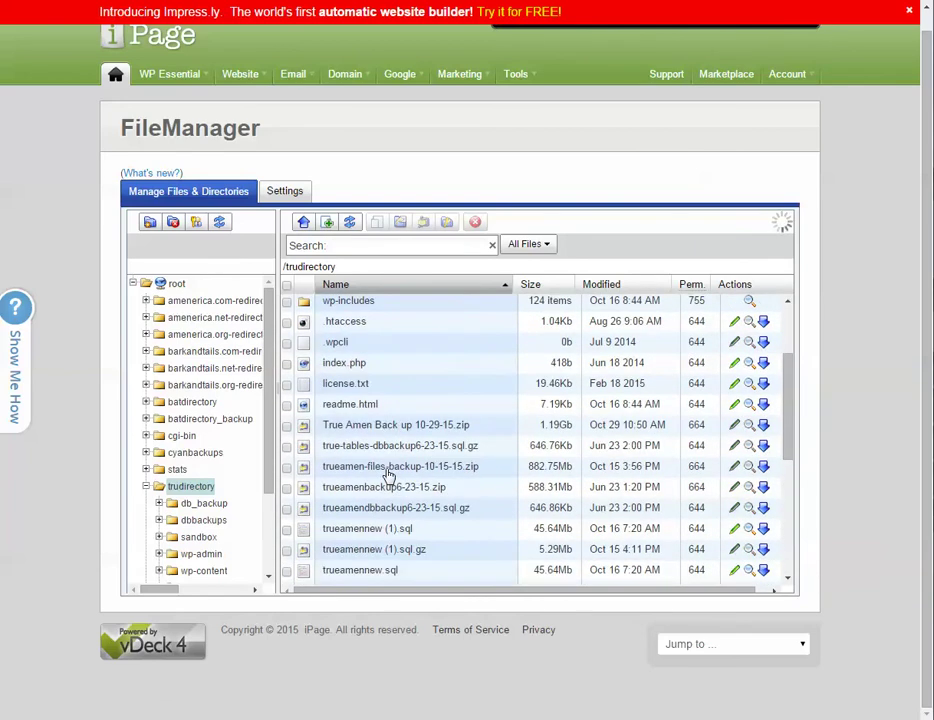
pyautogui.scroll(2, 389, 474)
pyautogui.scroll(-5, 389, 476)
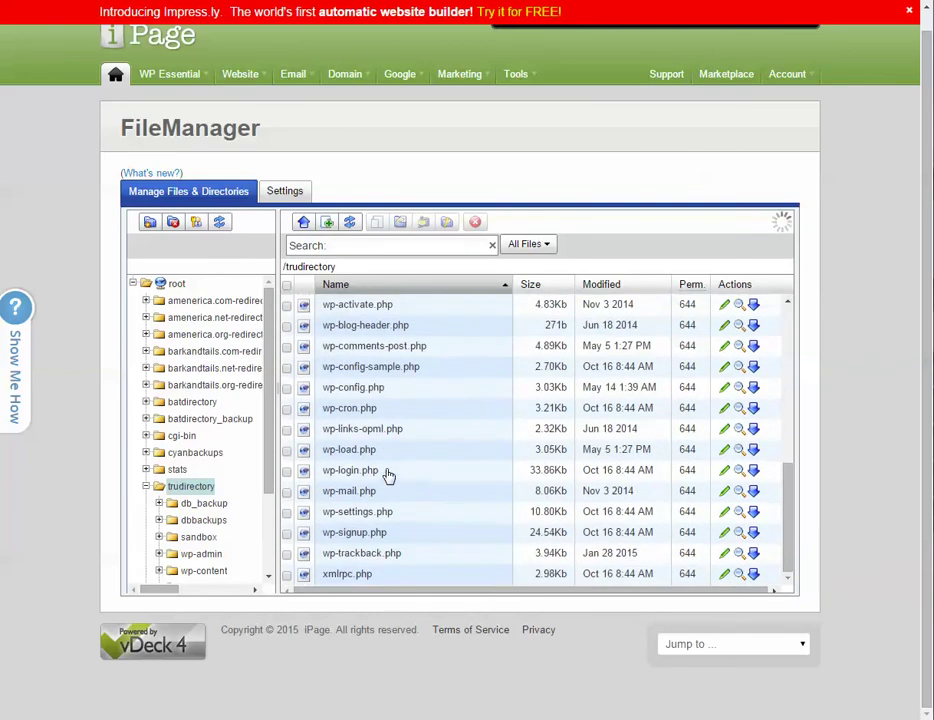
pyautogui.scroll(3, 389, 476)
pyautogui.scroll(2, 389, 474)
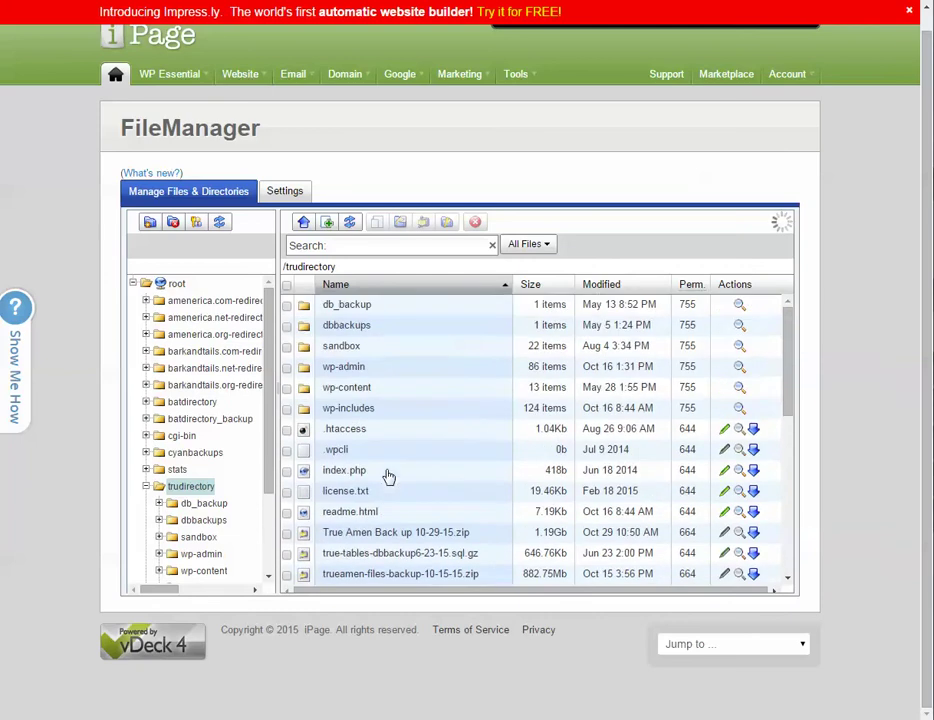
pyautogui.click(349, 222)
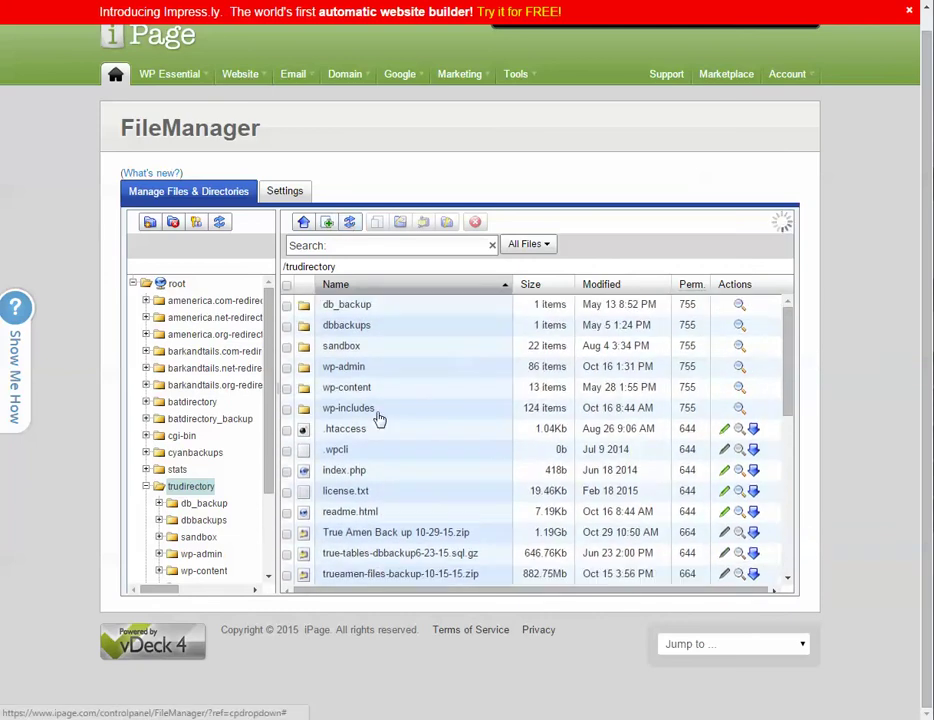
pyautogui.scroll(-5, 380, 430)
pyautogui.scroll(-1, 381, 445)
pyautogui.scroll(3, 381, 449)
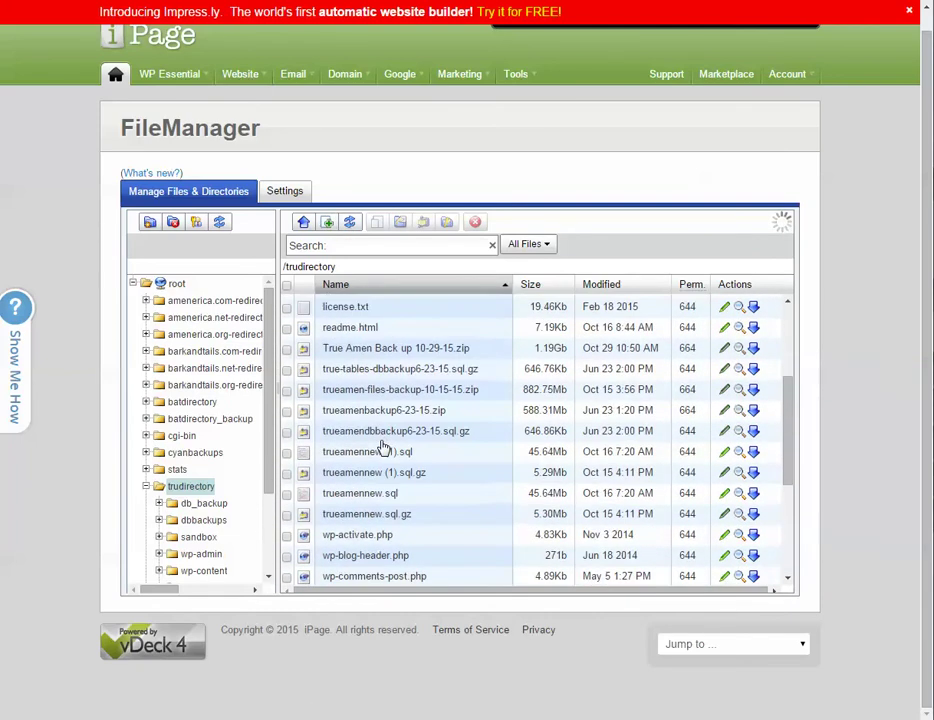
pyautogui.scroll(2, 381, 454)
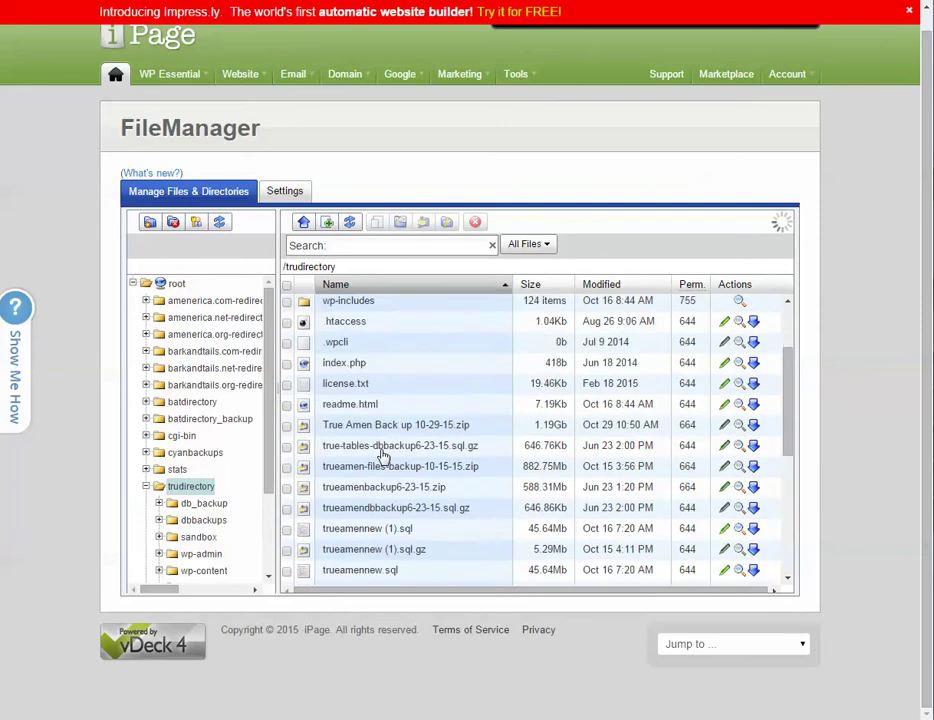
pyautogui.scroll(3, 383, 457)
pyautogui.click(350, 241)
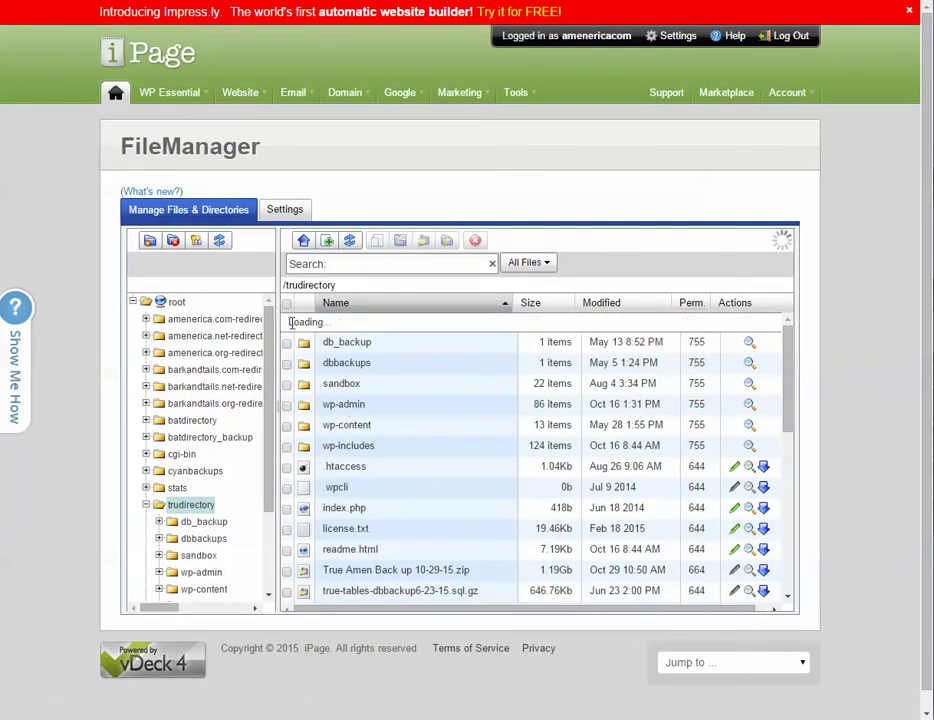
pyautogui.scroll(-10, 381, 490)
pyautogui.scroll(-1, 381, 513)
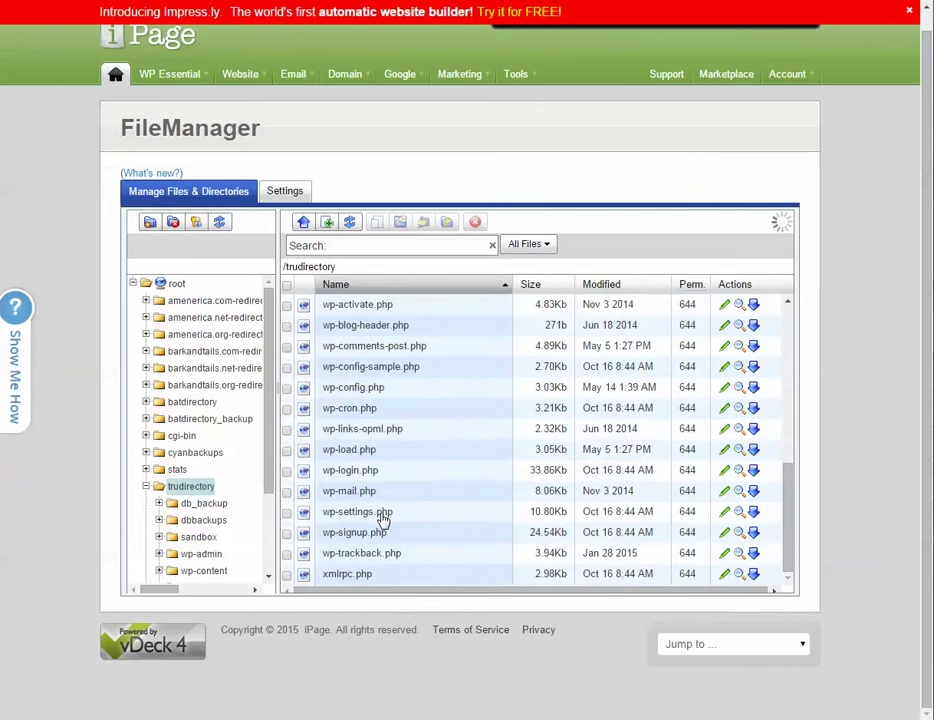
pyautogui.scroll(8, 383, 519)
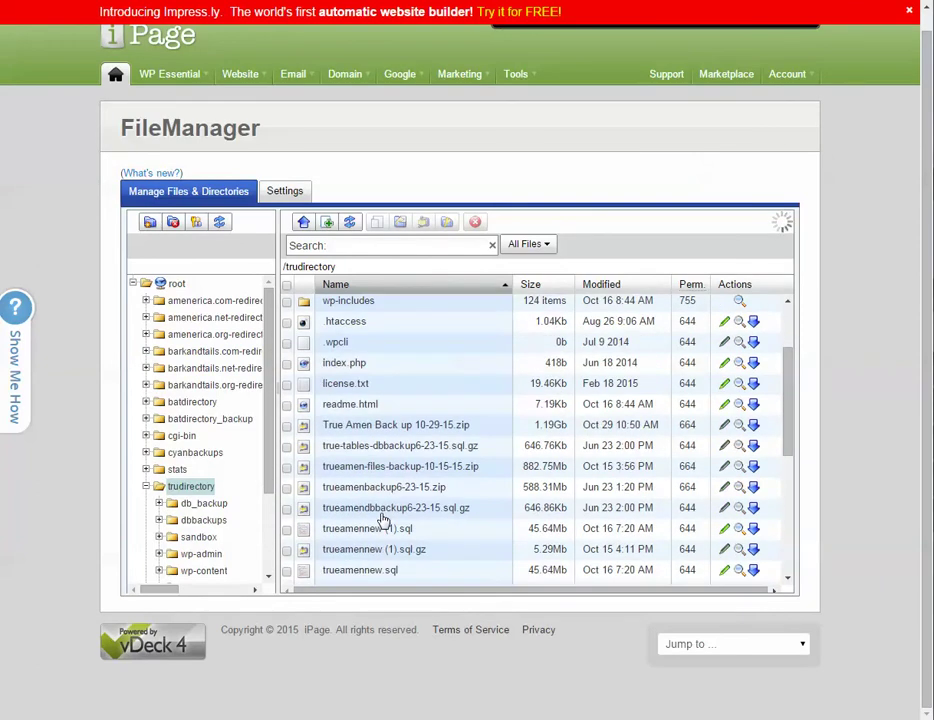
pyautogui.scroll(-3, 384, 550)
pyautogui.scroll(-2, 384, 560)
pyautogui.scroll(8, 384, 563)
pyautogui.scroll(1, 384, 563)
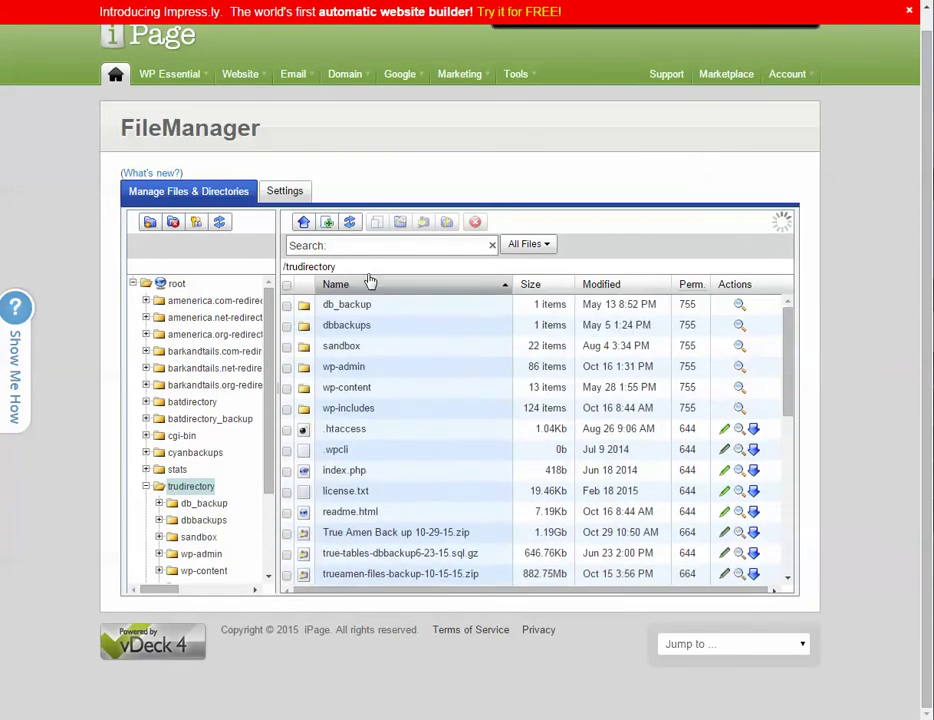
pyautogui.click(349, 223)
pyautogui.scroll(-10, 388, 450)
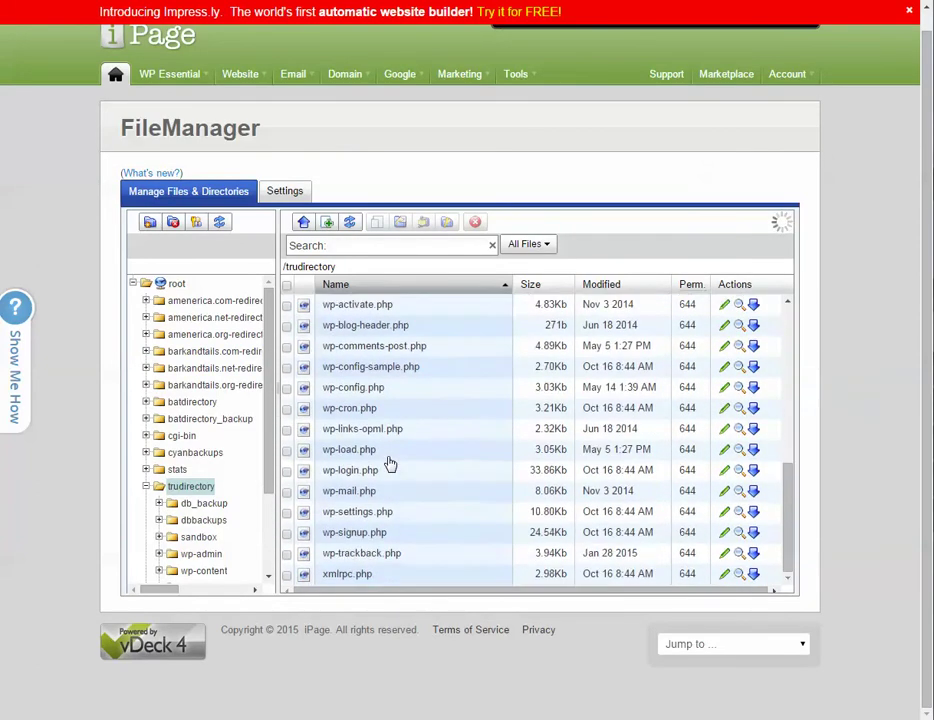
pyautogui.scroll(7, 400, 500)
pyautogui.scroll(1, 408, 515)
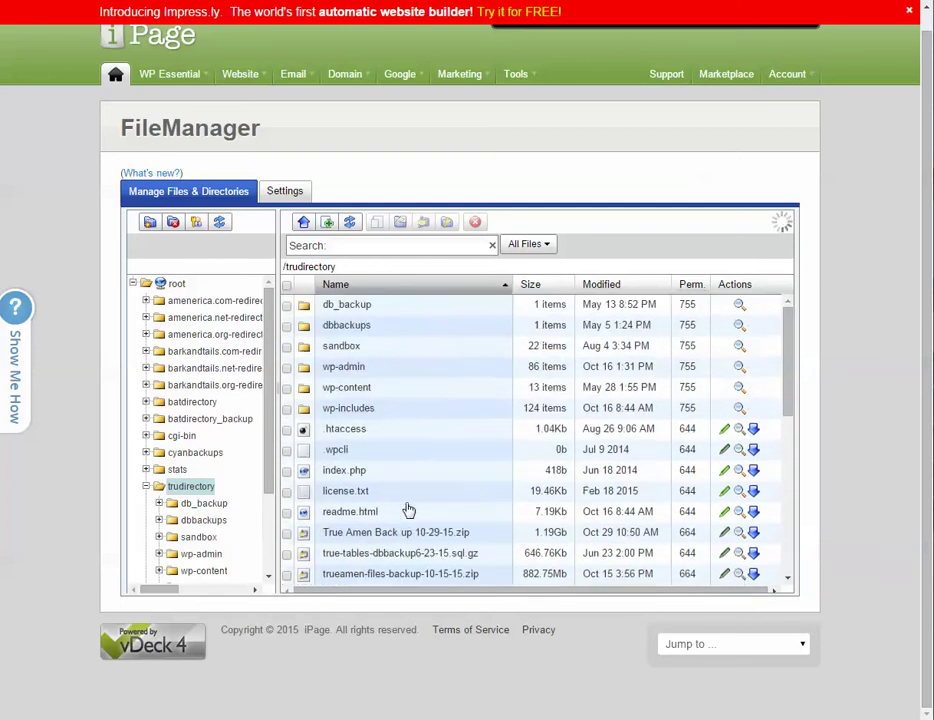
pyautogui.scroll(1, 408, 511)
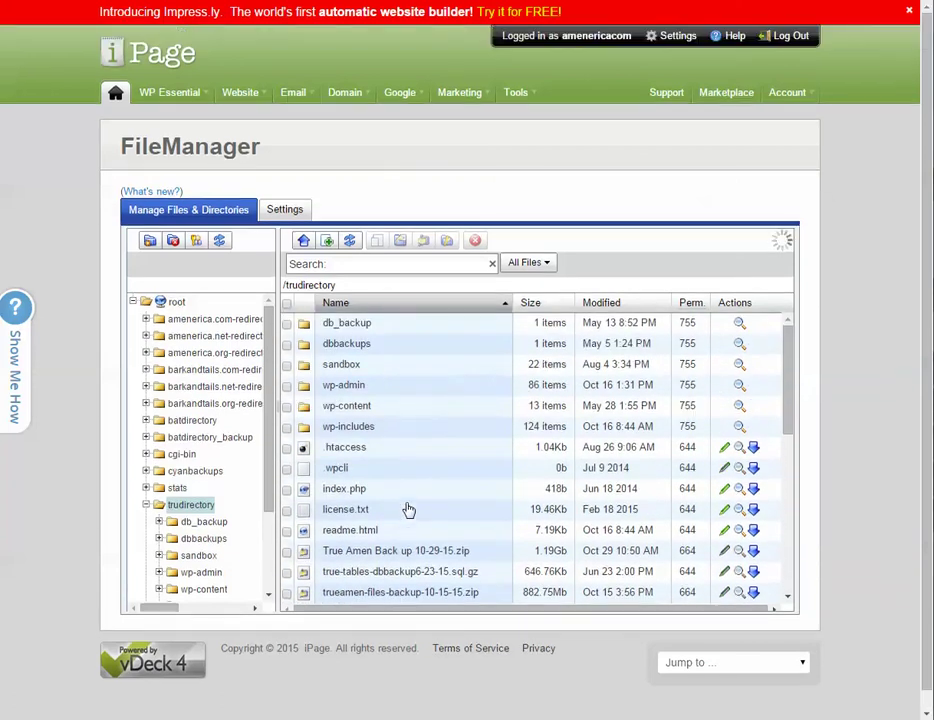
pyautogui.click(349, 240)
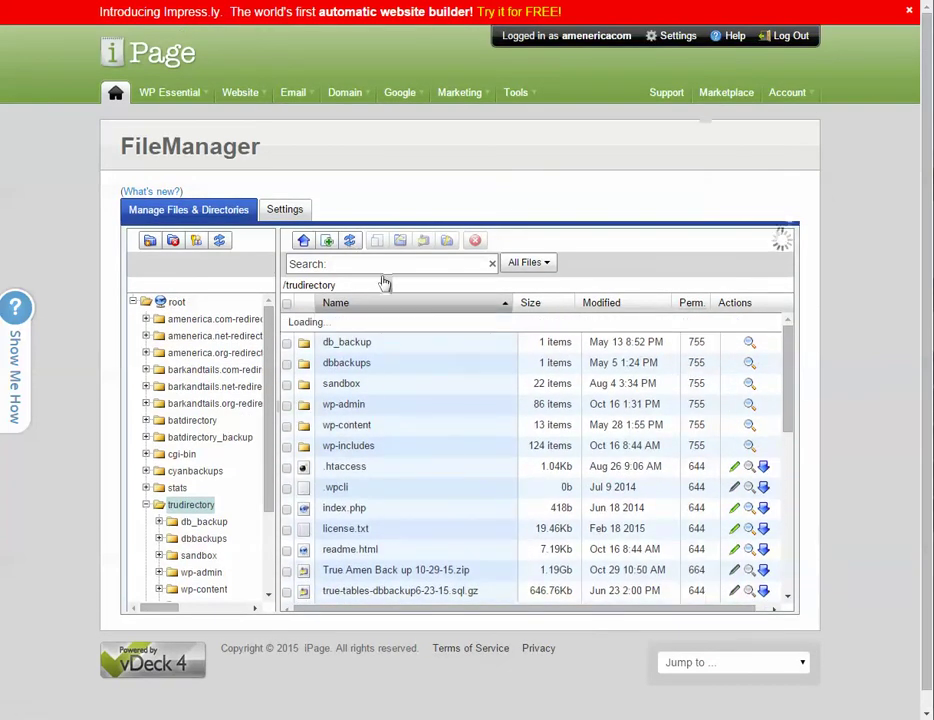
# - Select the temporary ziLVXdoa file and refresh to watch it grow to 5.10 MB
pyautogui.scroll(-10, 353, 485)
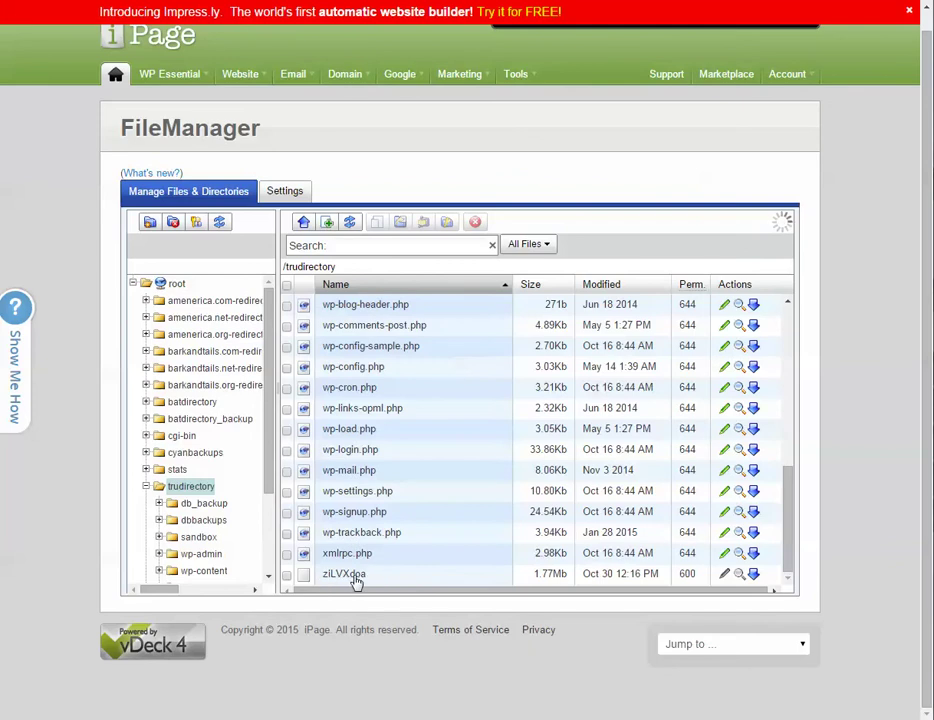
pyautogui.click(549, 576)
pyautogui.click(352, 226)
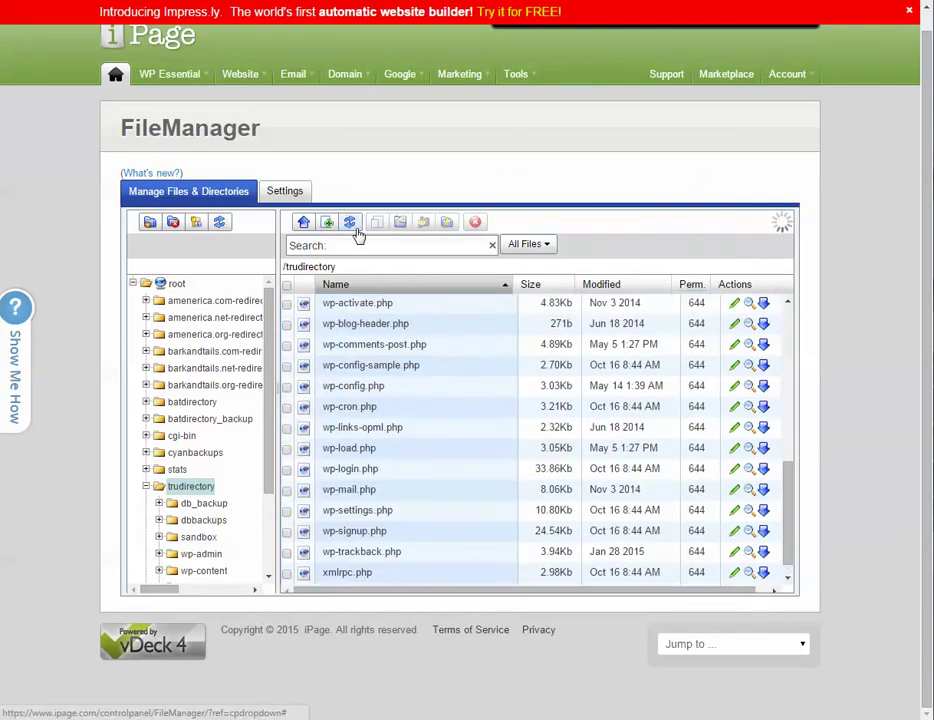
pyautogui.scroll(-5, 402, 520)
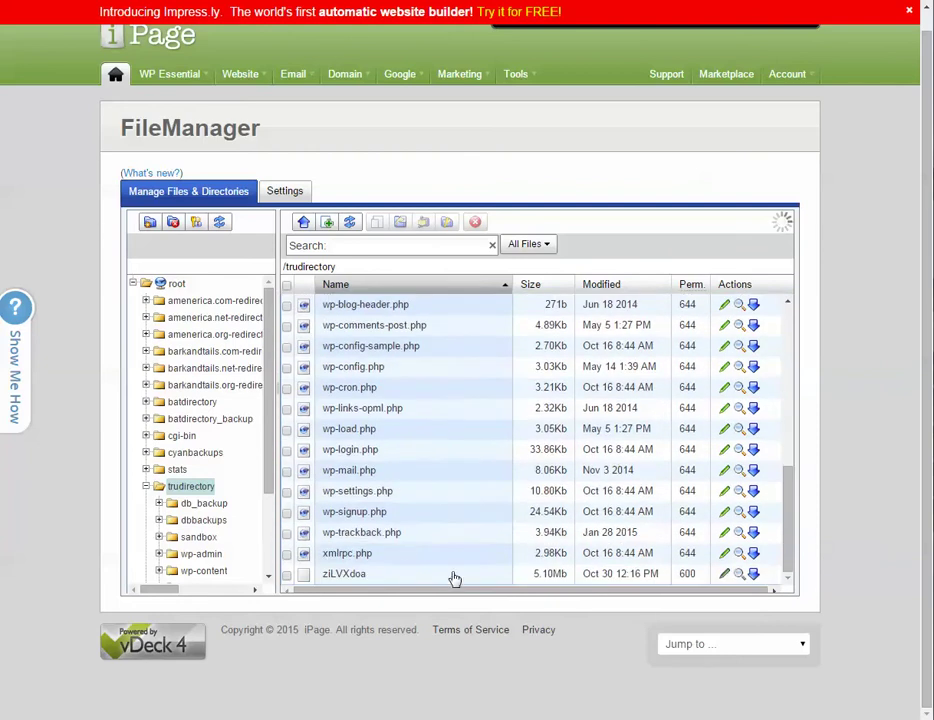
pyautogui.click(546, 576)
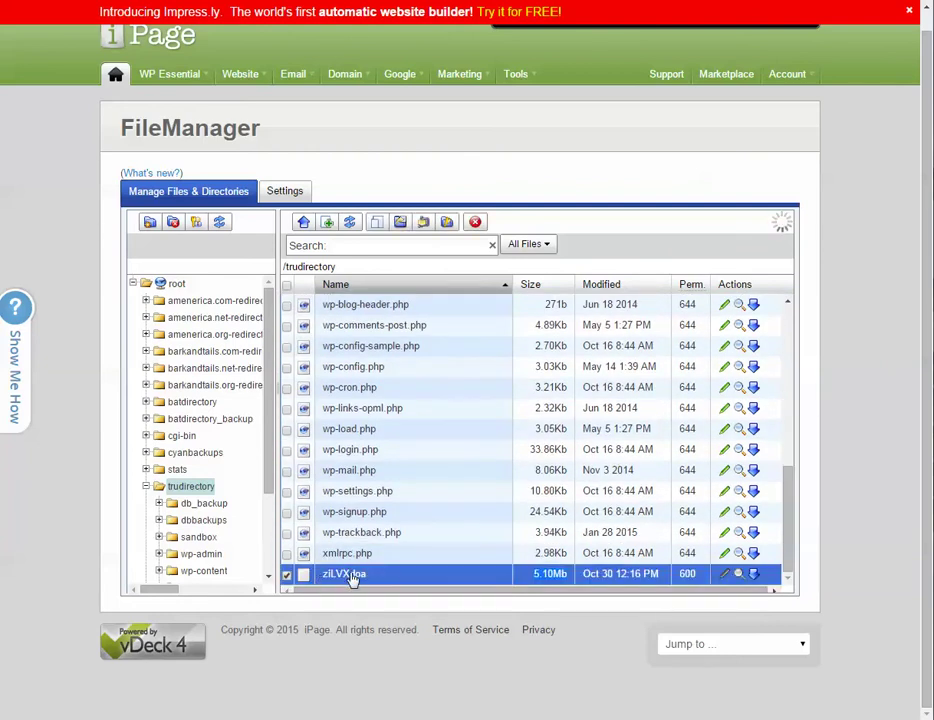
pyautogui.scroll(5, 359, 581)
pyautogui.scroll(5, 372, 545)
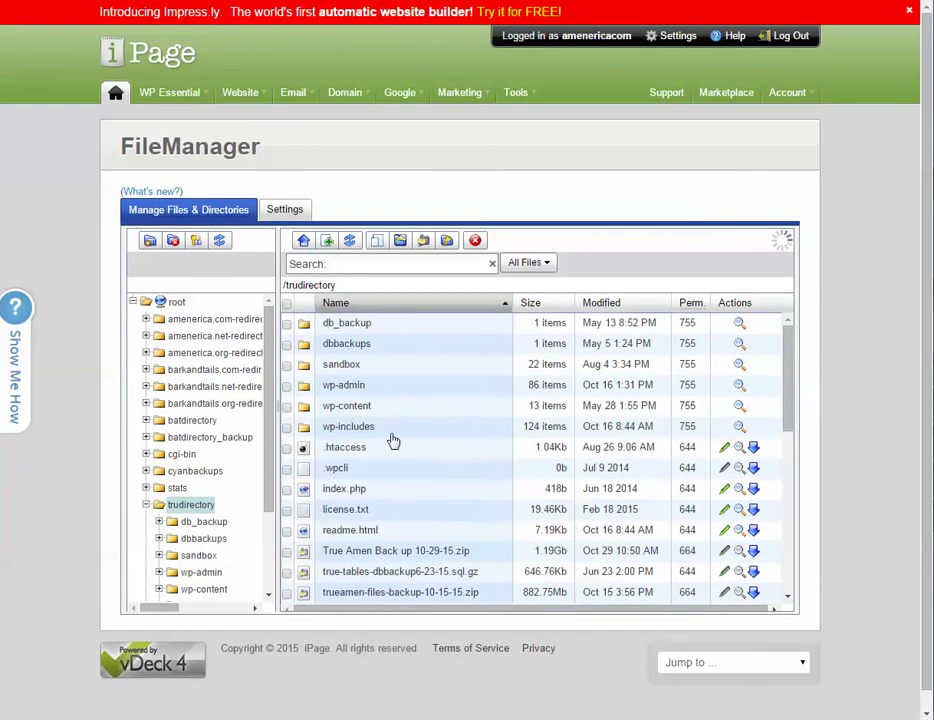
pyautogui.scroll(-3, 393, 446)
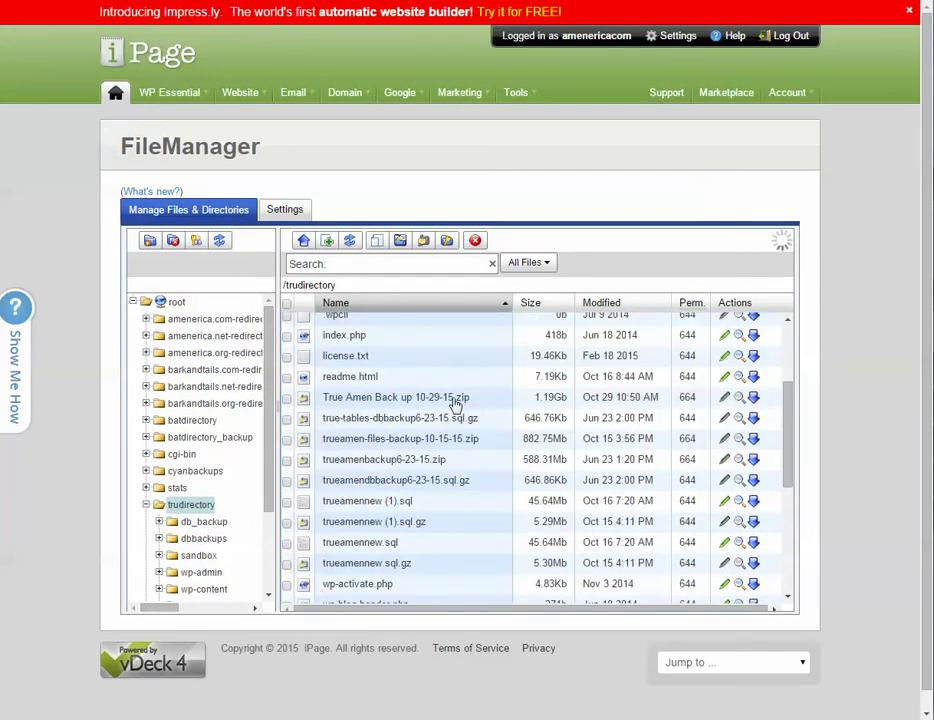
pyautogui.scroll(1, 423, 409)
pyautogui.scroll(2, 386, 430)
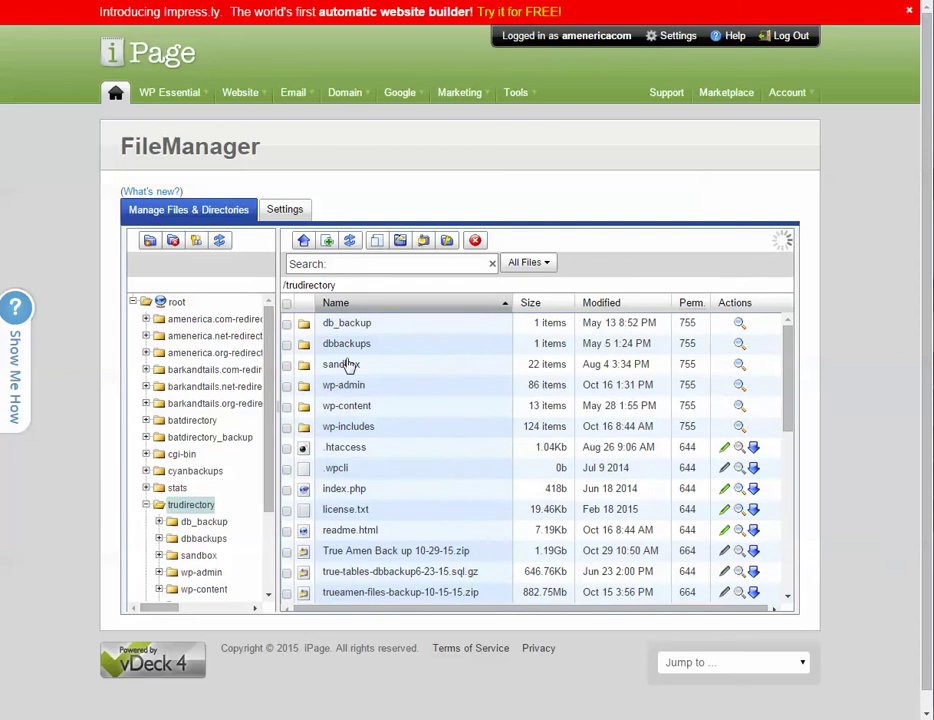
pyautogui.scroll(-3, 359, 361)
# - Scroll the trudirectory list to the wp-config.php row and select it
pyautogui.scroll(-5, 331, 457)
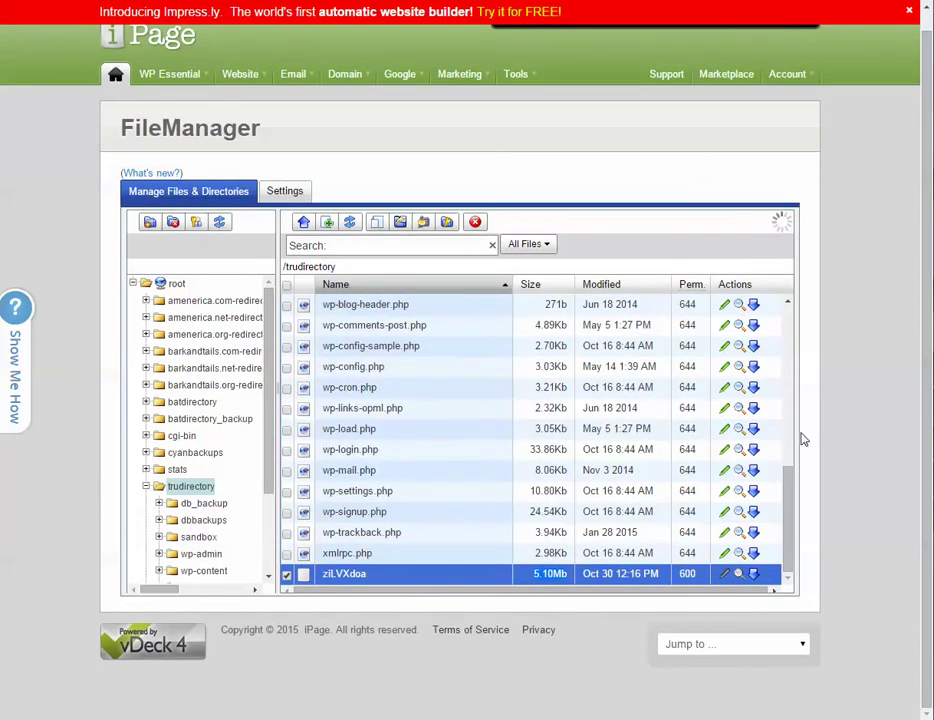
pyautogui.moveTo(793, 510); pyautogui.dragTo(792, 494)
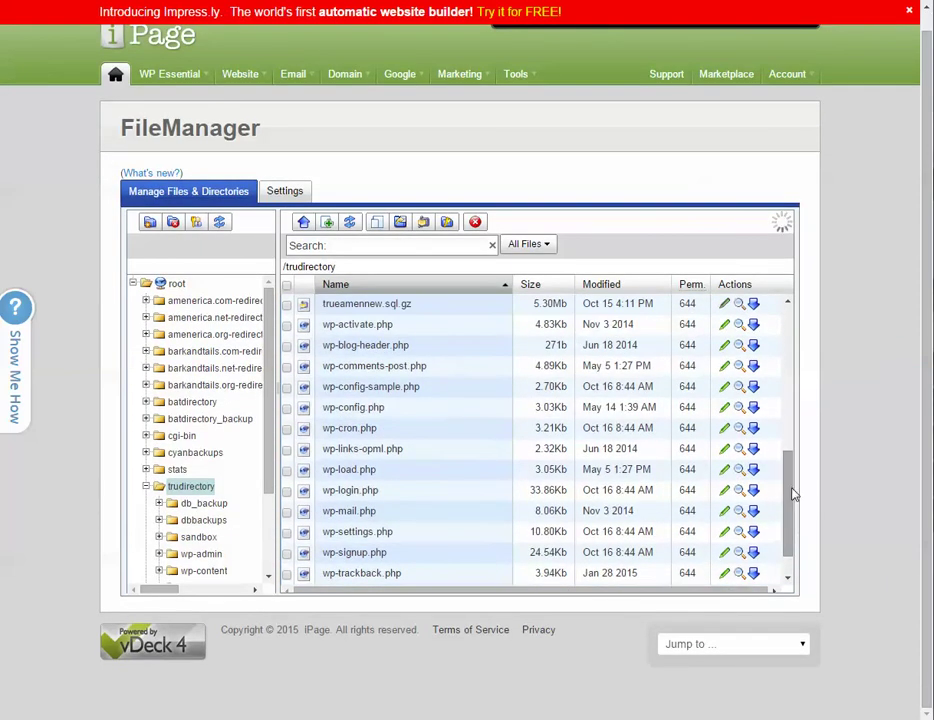
pyautogui.scroll(5, 367, 432)
pyautogui.scroll(-3, 360, 418)
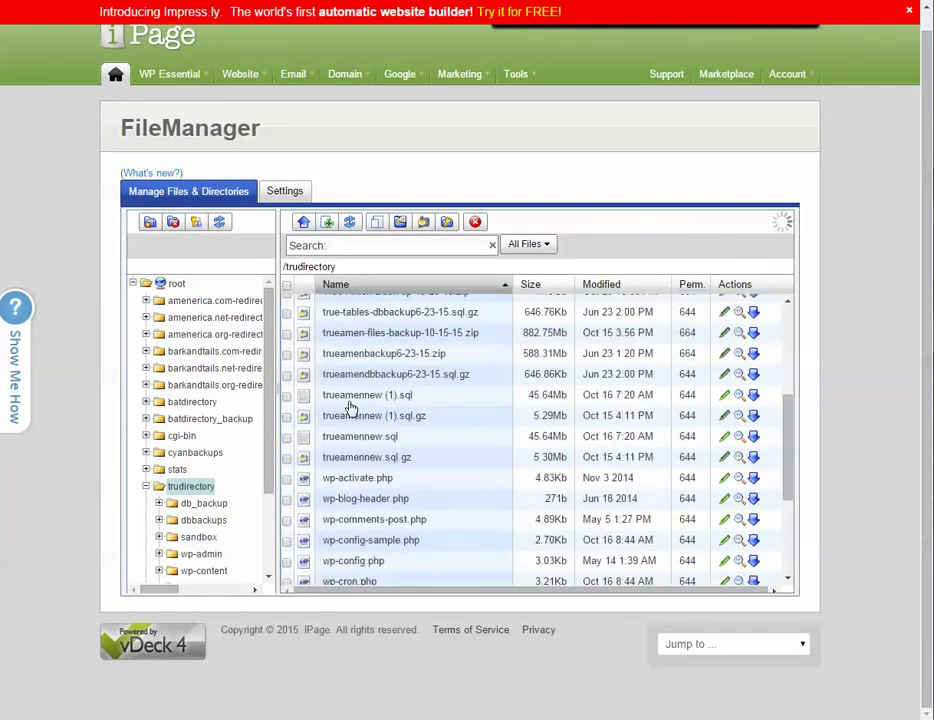
pyautogui.scroll(-3, 352, 420)
pyautogui.click(372, 410)
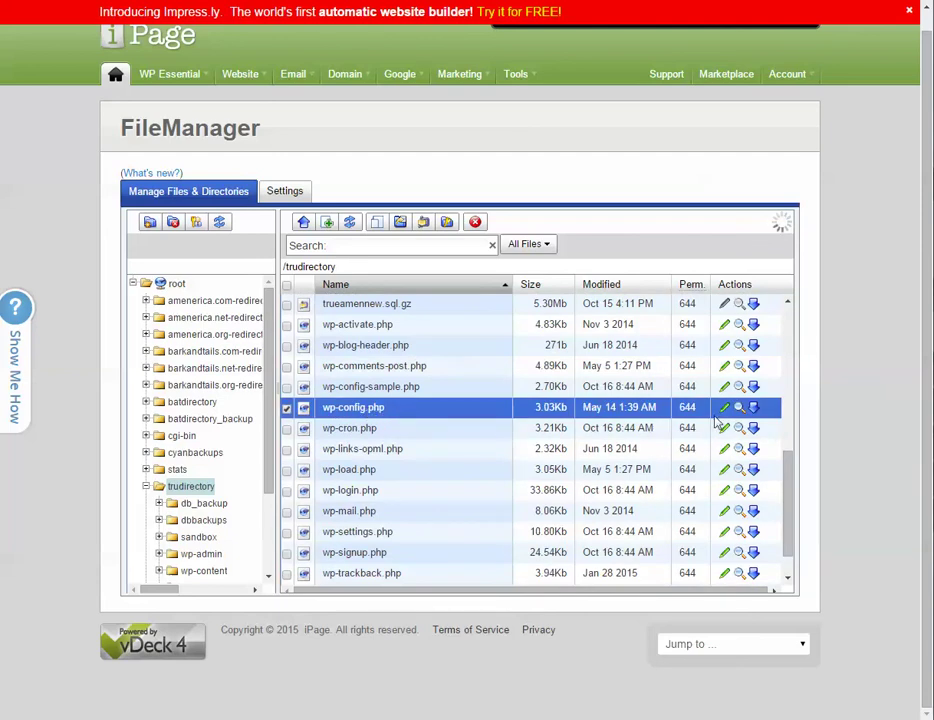
pyautogui.click(724, 409)
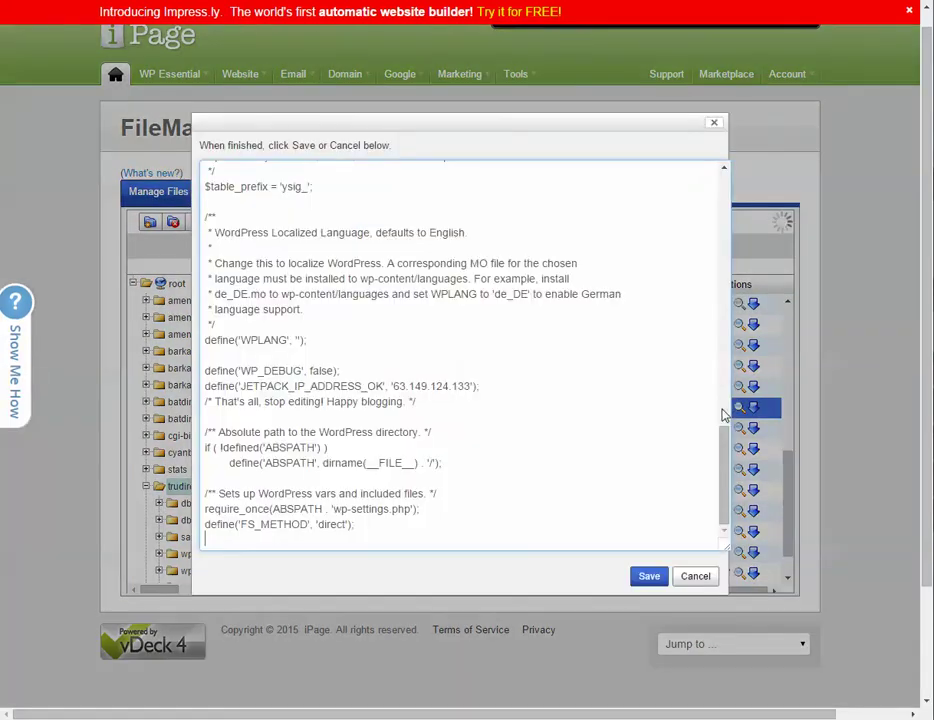
pyautogui.moveTo(722, 516); pyautogui.dragTo(698, 211)
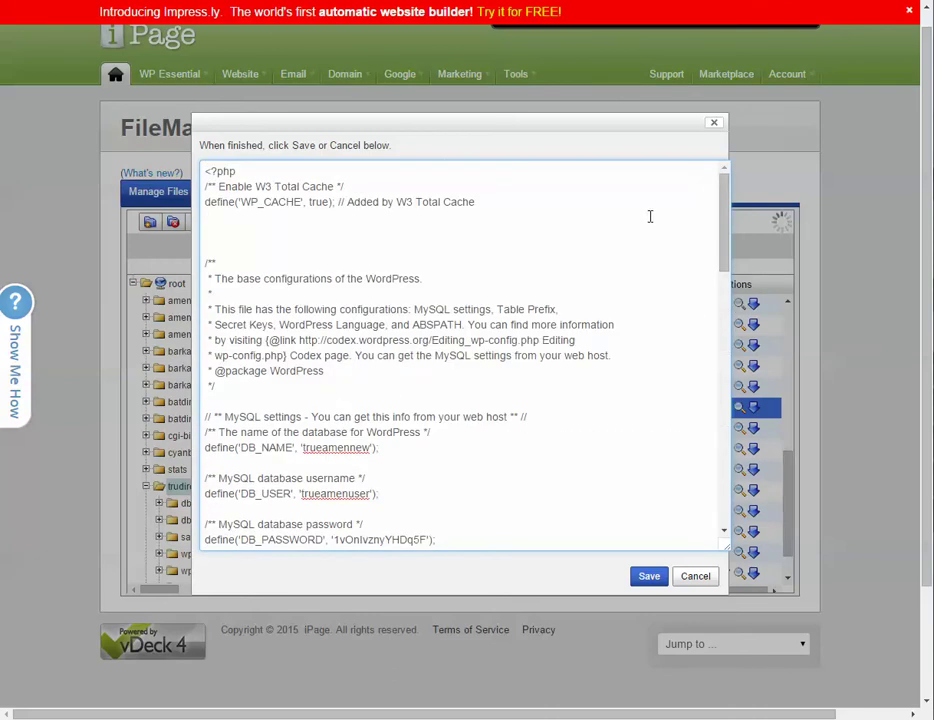
pyautogui.moveTo(242, 452); pyautogui.dragTo(385, 446)
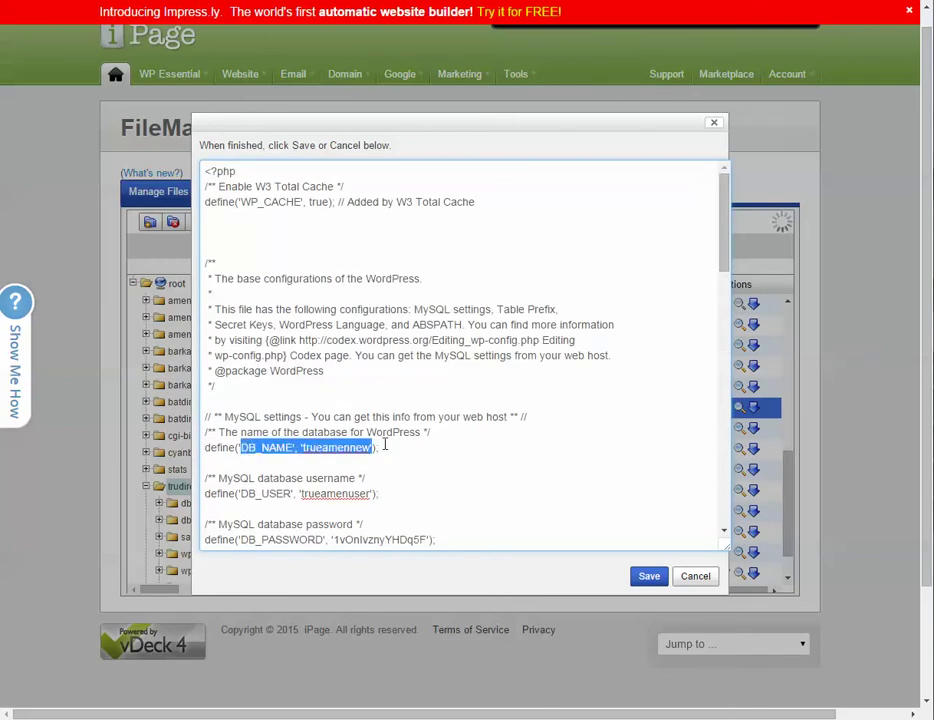
pyautogui.moveTo(213, 418); pyautogui.dragTo(410, 450)
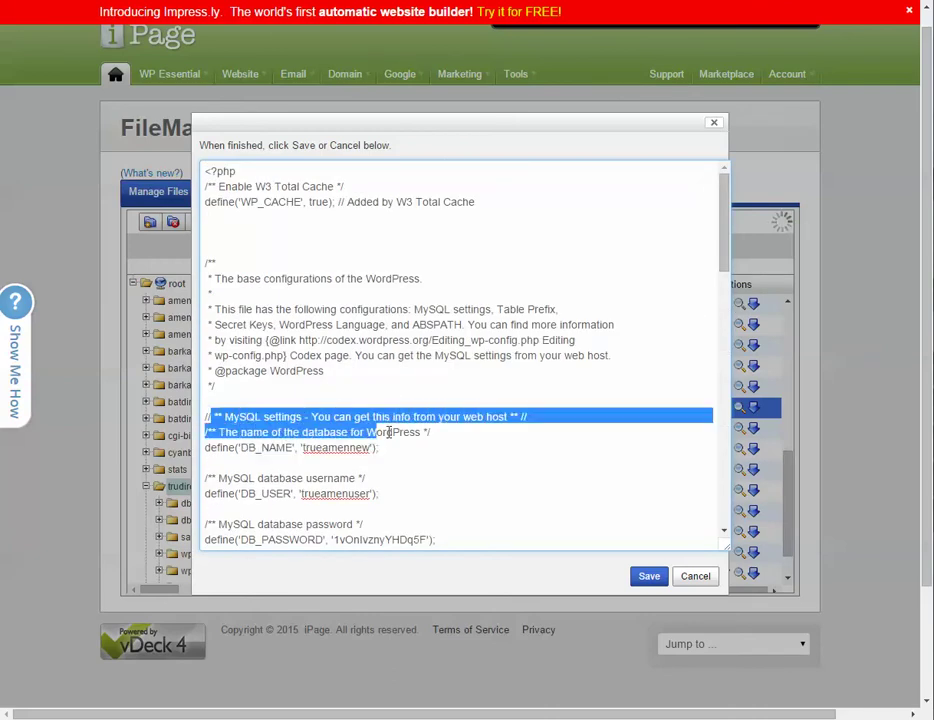
pyautogui.click(337, 452)
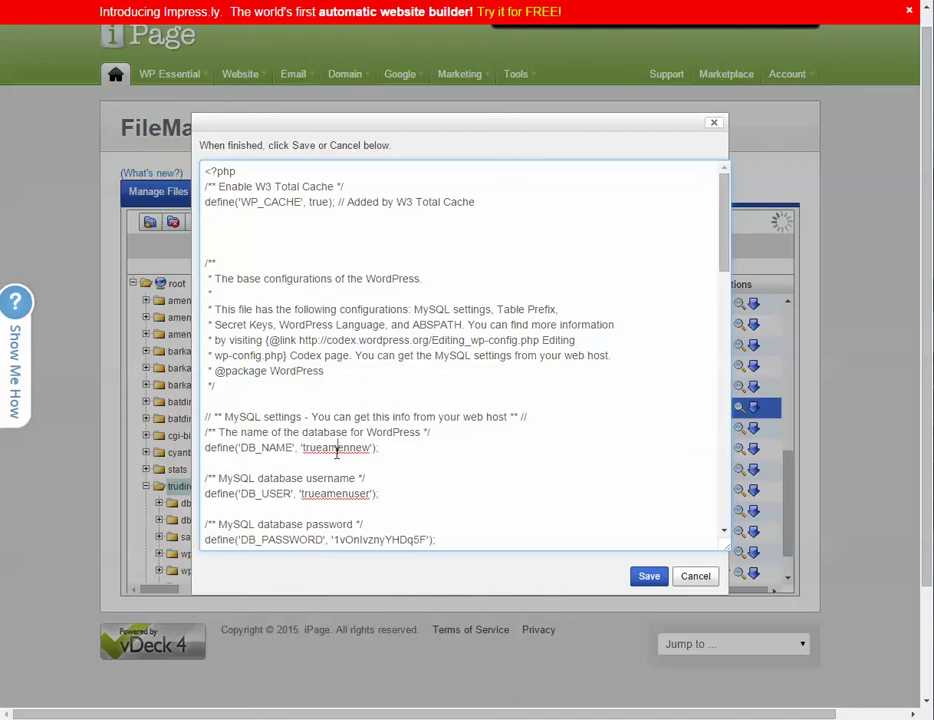
pyautogui.moveTo(297, 452); pyautogui.dragTo(397, 451)
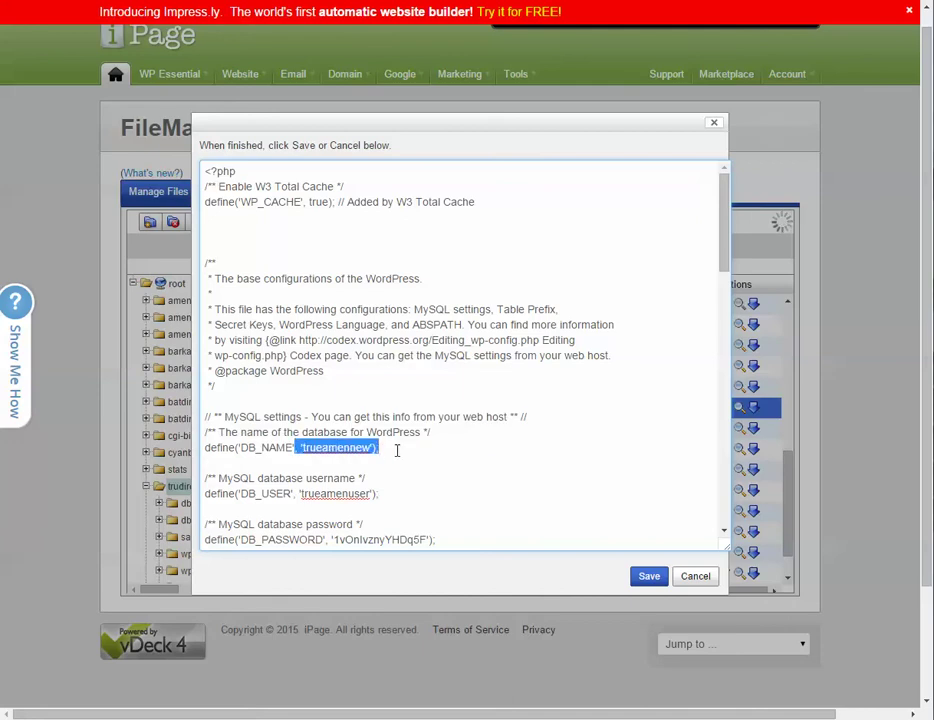
pyautogui.click(695, 577)
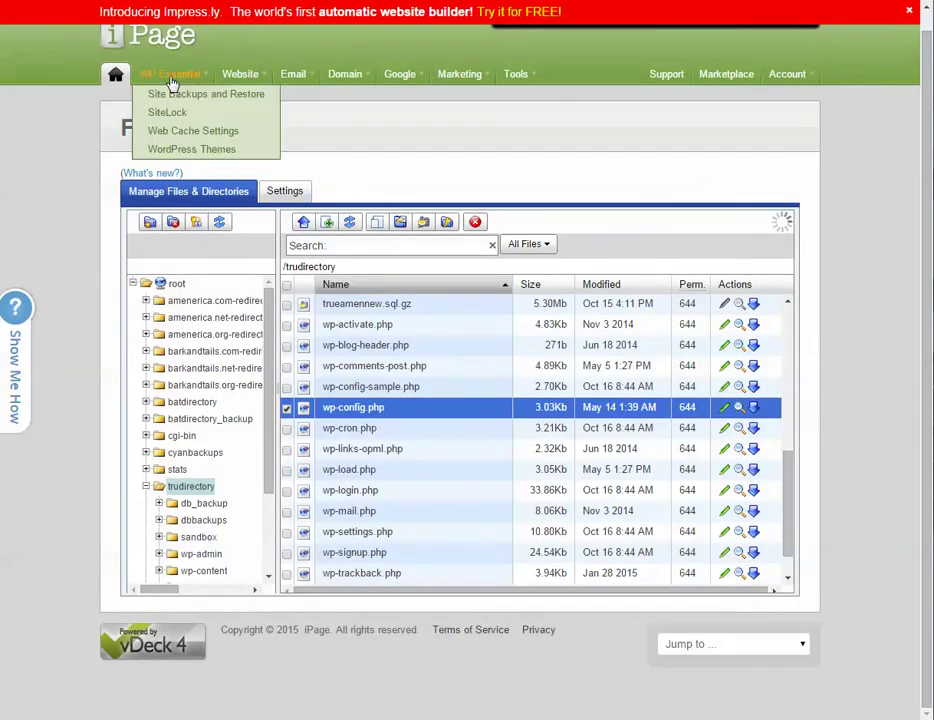
pyautogui.moveTo(240, 74)
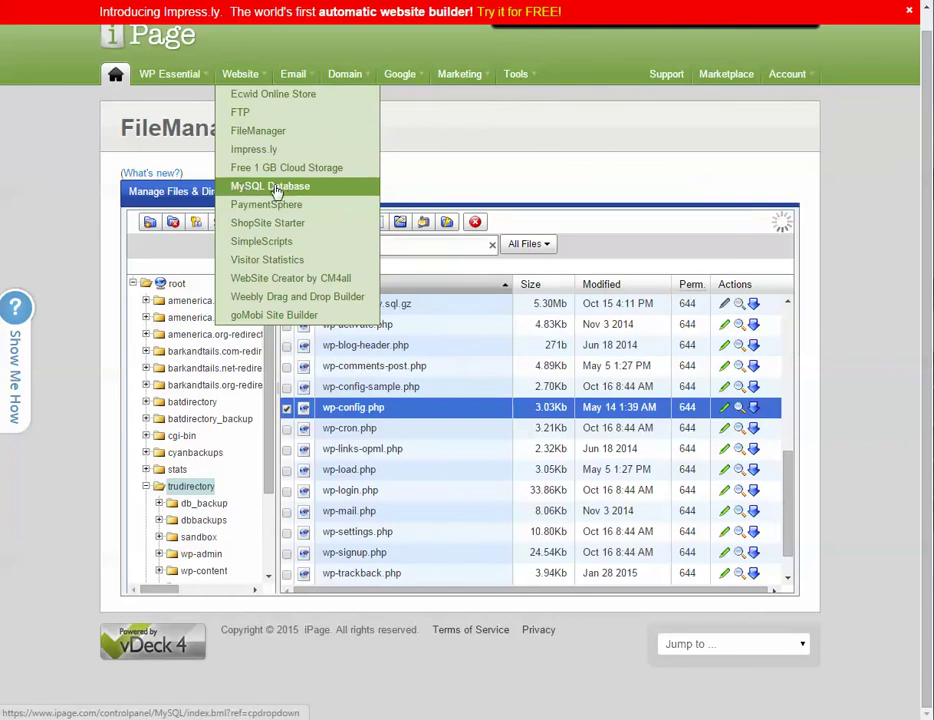
# - Go to the MySQL Database page and pick trueamennew to manage in phpMyAdmin
pyautogui.click(288, 188)
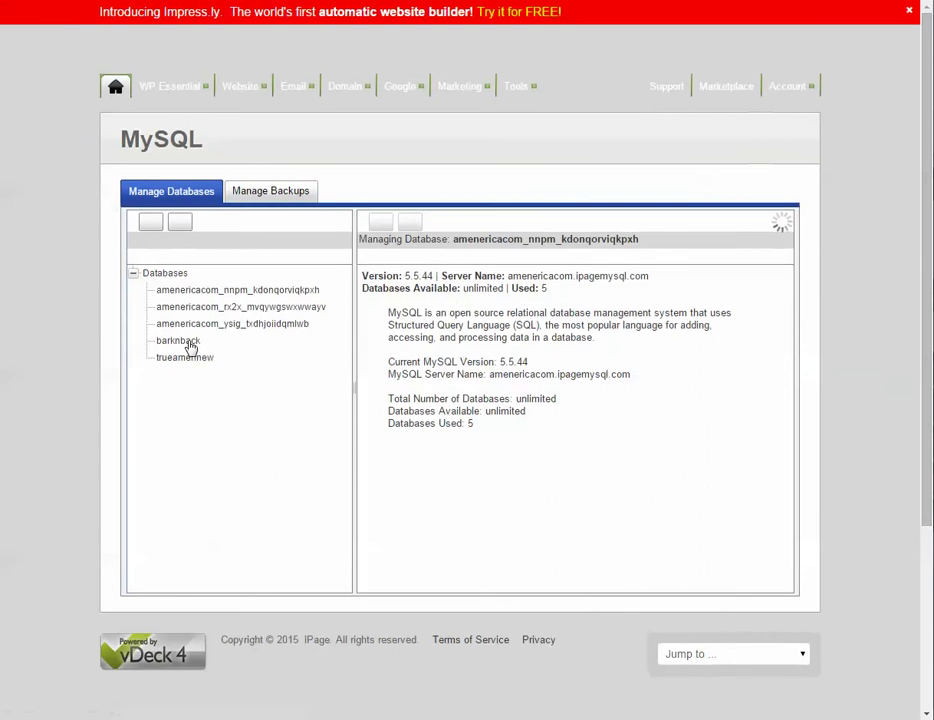
pyautogui.click(178, 369)
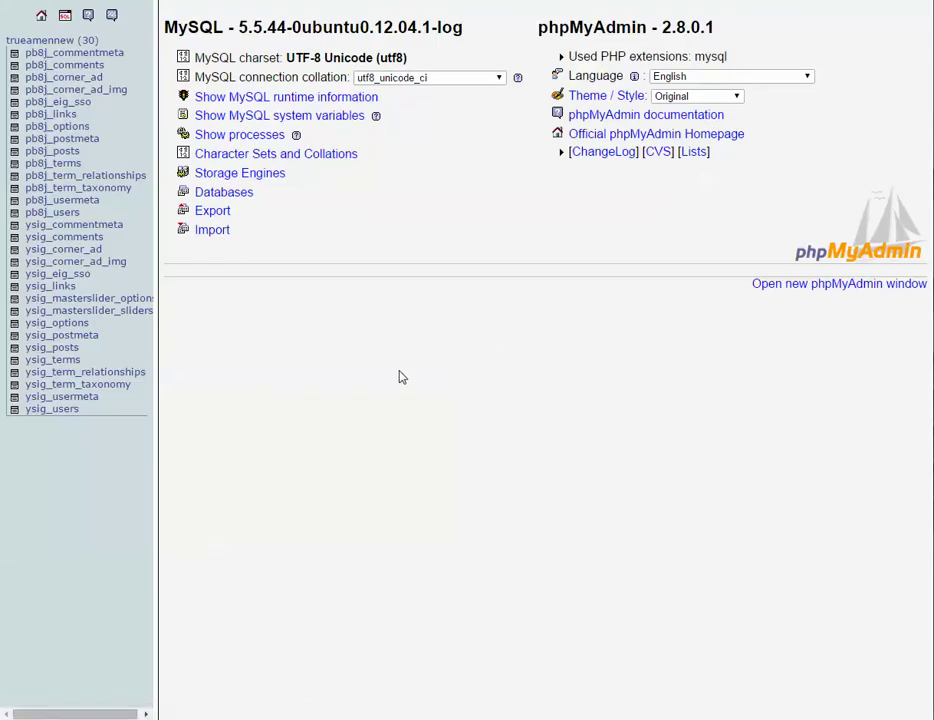
# - Open the Export options for trueamennew and include every table
pyautogui.click(45, 42)
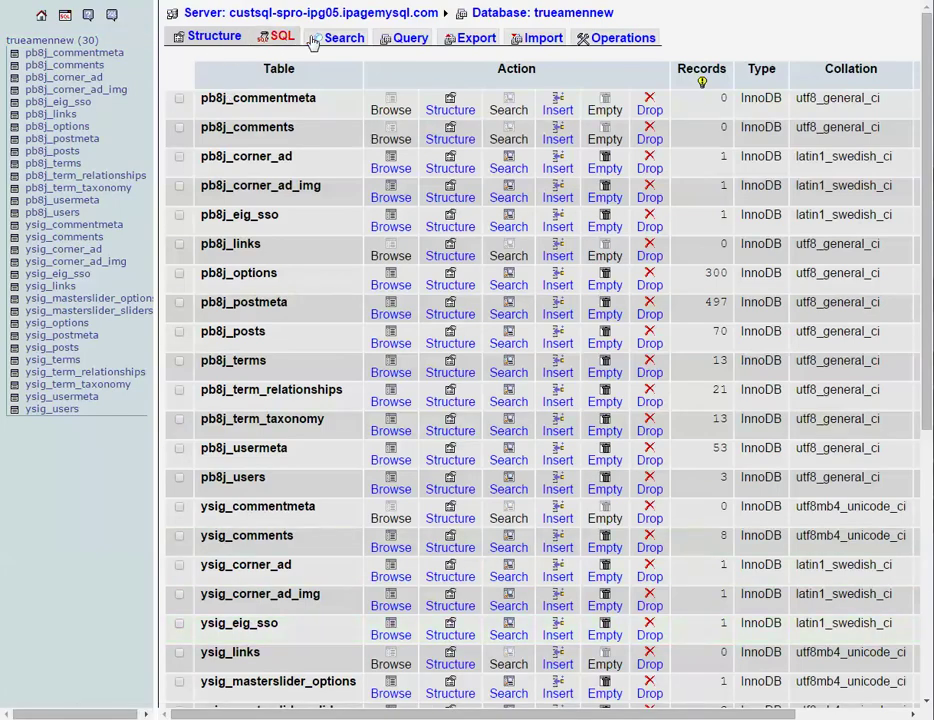
pyautogui.click(475, 38)
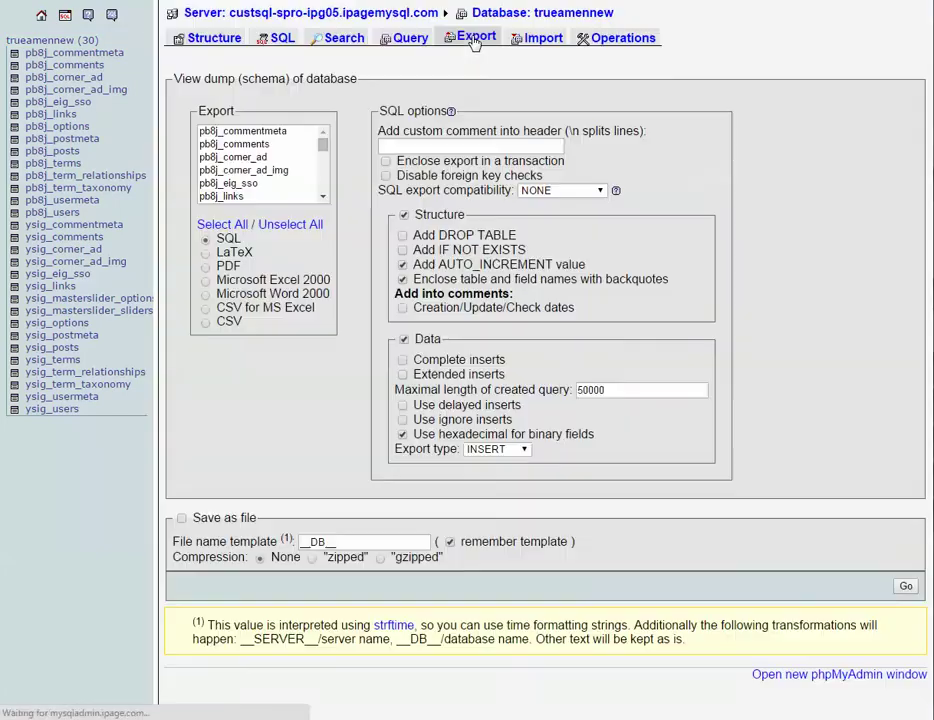
pyautogui.click(217, 225)
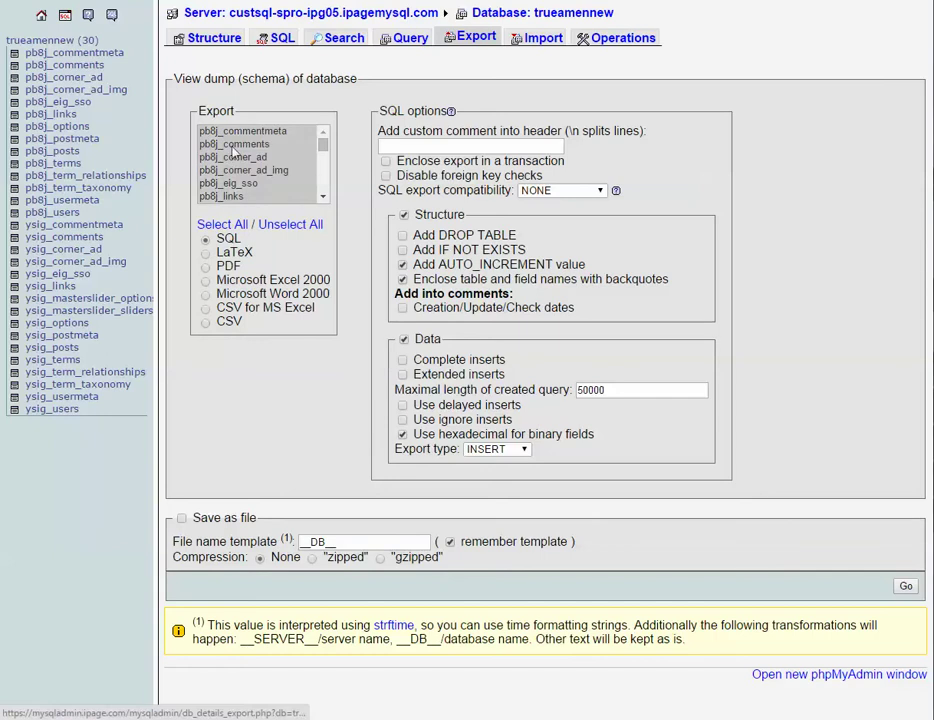
# - Leave DROP TABLE statements off, choose zipped compression, then close the phpMyAdmin tab
pyautogui.click(404, 236)
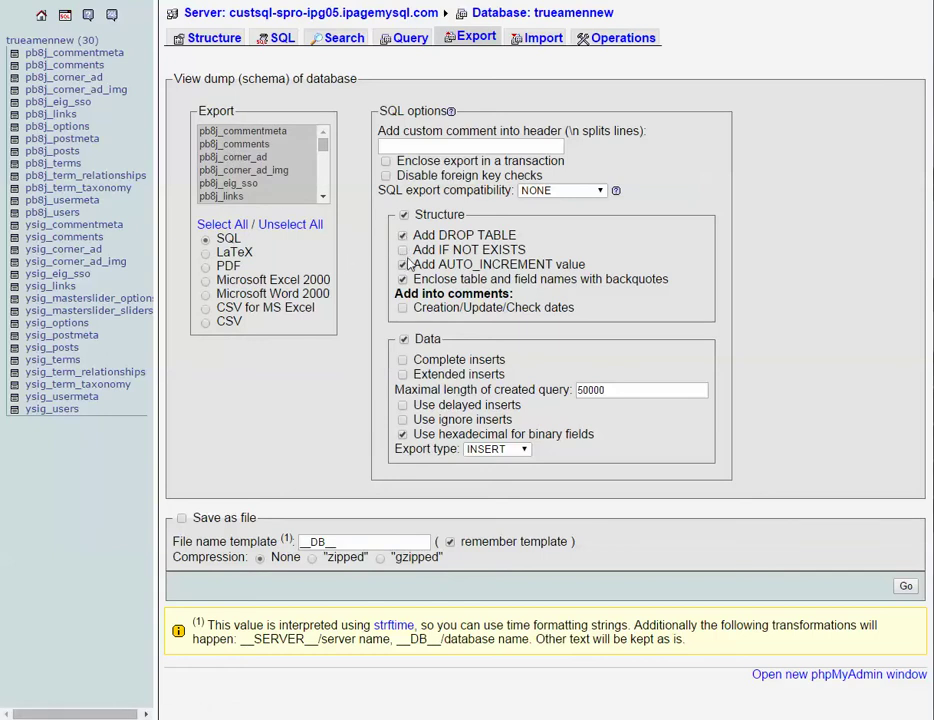
pyautogui.moveTo(440, 236)
pyautogui.mouseDown()
pyautogui.moveTo(476, 237)
pyautogui.moveTo(505, 255)
pyautogui.mouseUp()
pyautogui.click(480, 236)
pyautogui.click(318, 560)
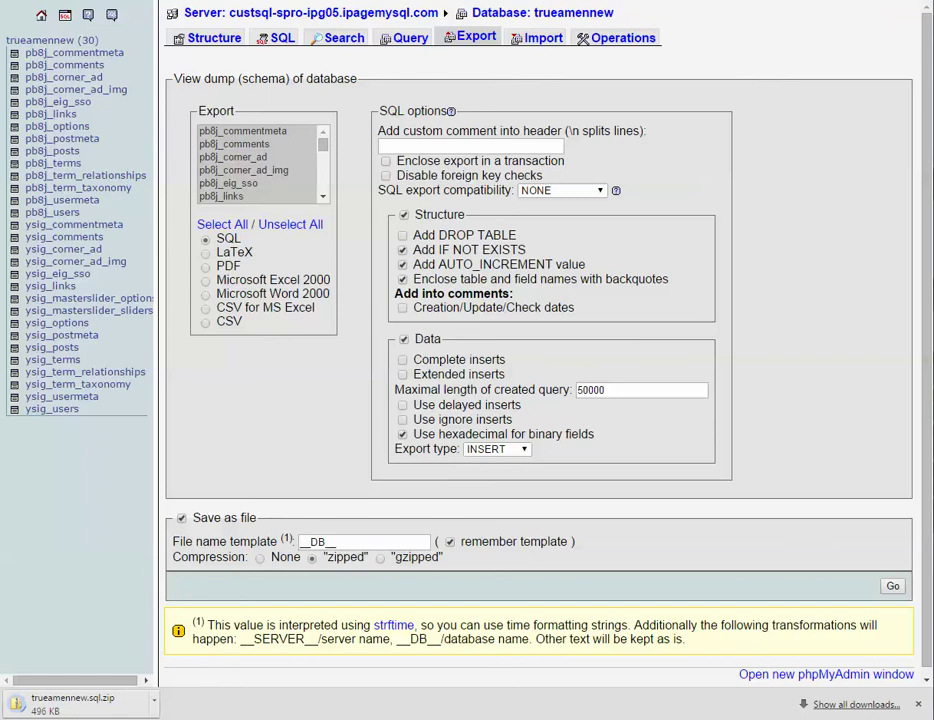
pyautogui.hotkey('ctrl', 'w')
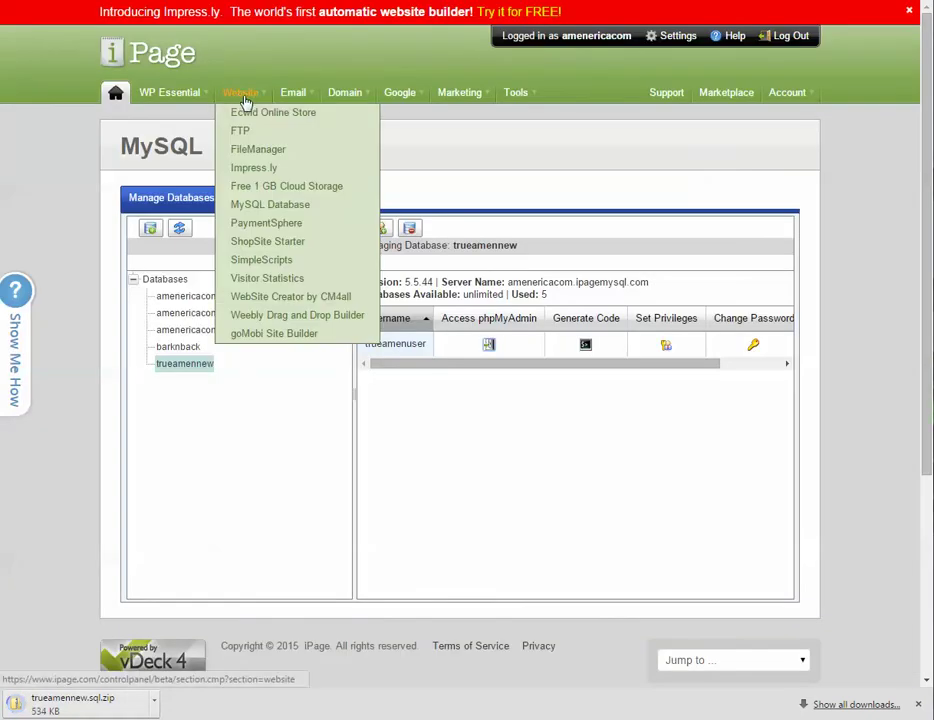
# - Open trudirectory in File Manager and select ziLVXdoa, then True Amen Back up 10-29-15.zip
pyautogui.click(262, 151)
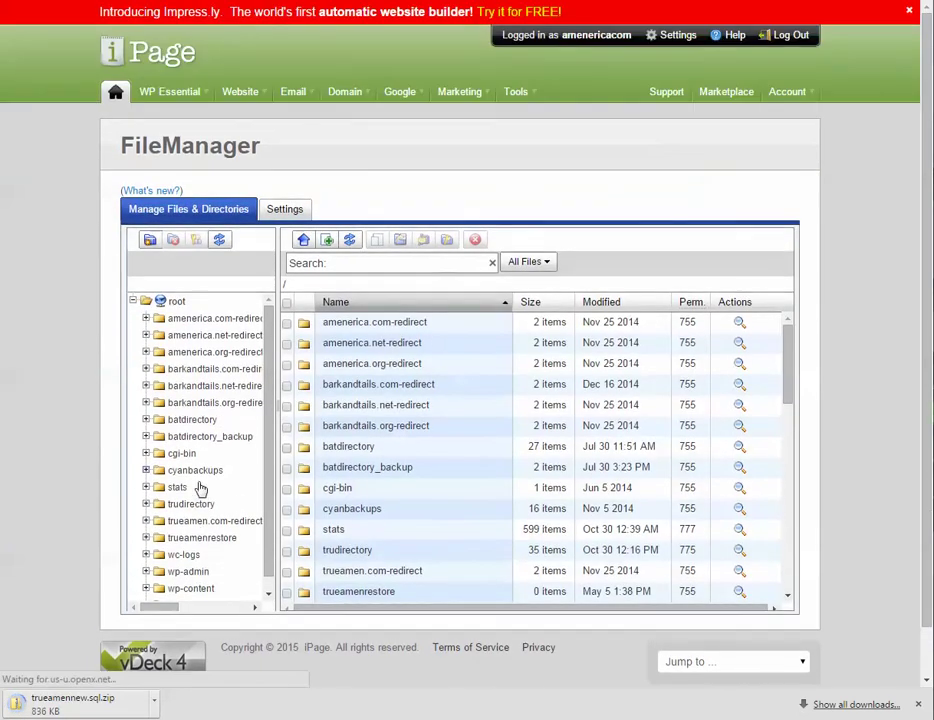
pyautogui.click(190, 504)
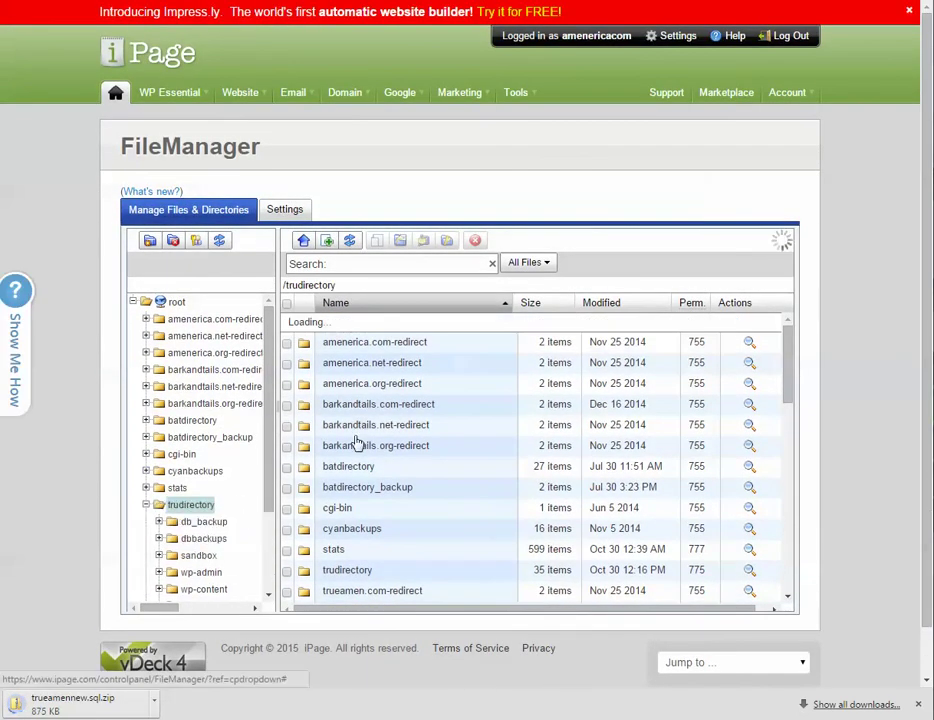
pyautogui.scroll(-10, 442, 498)
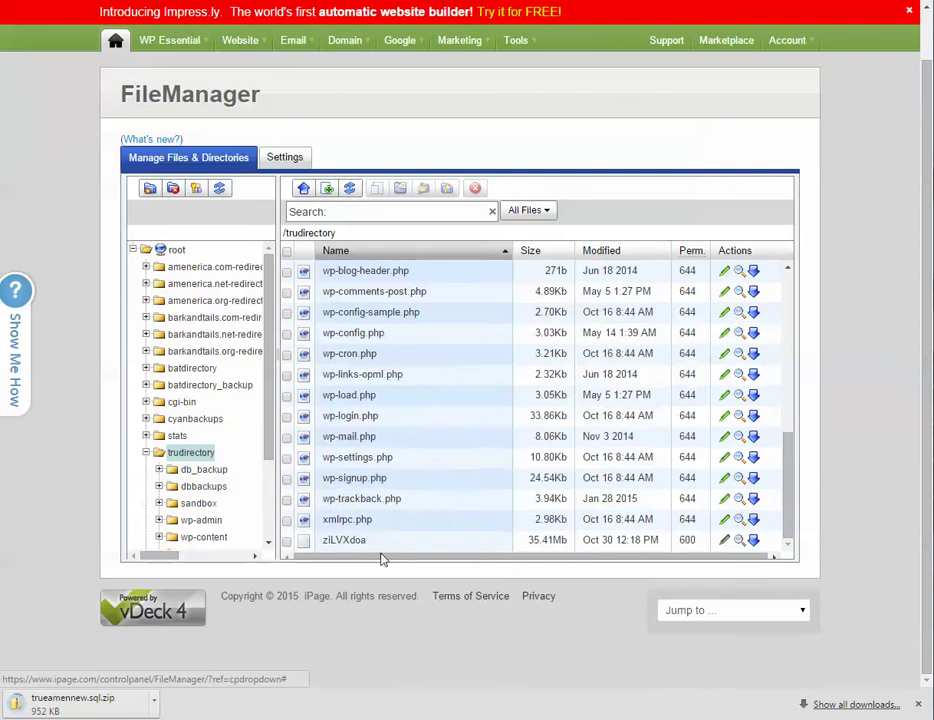
pyautogui.click(533, 540)
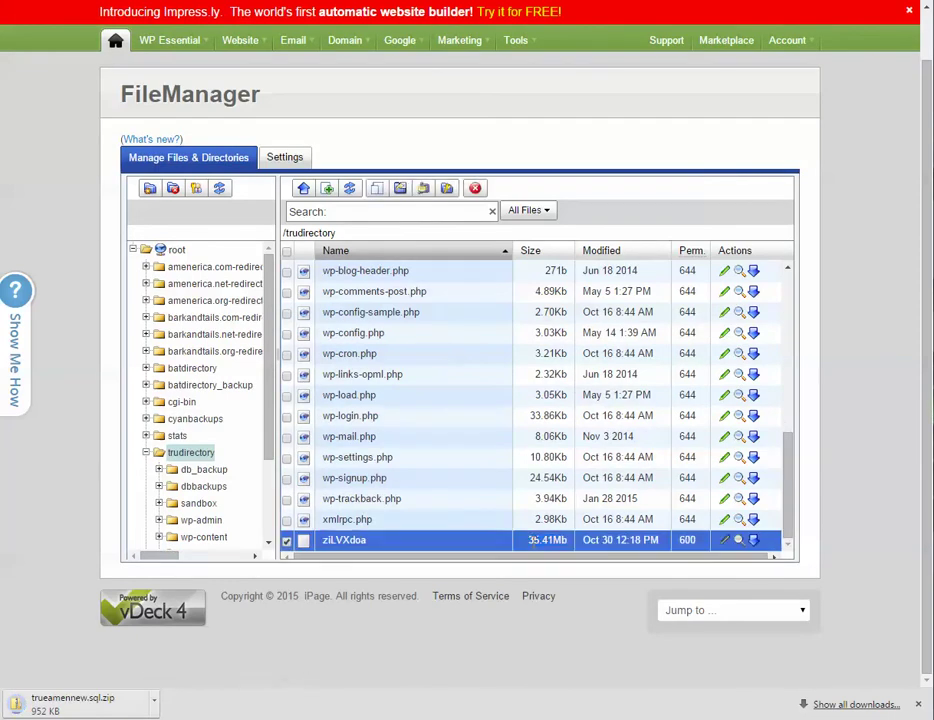
pyautogui.scroll(5, 480, 500)
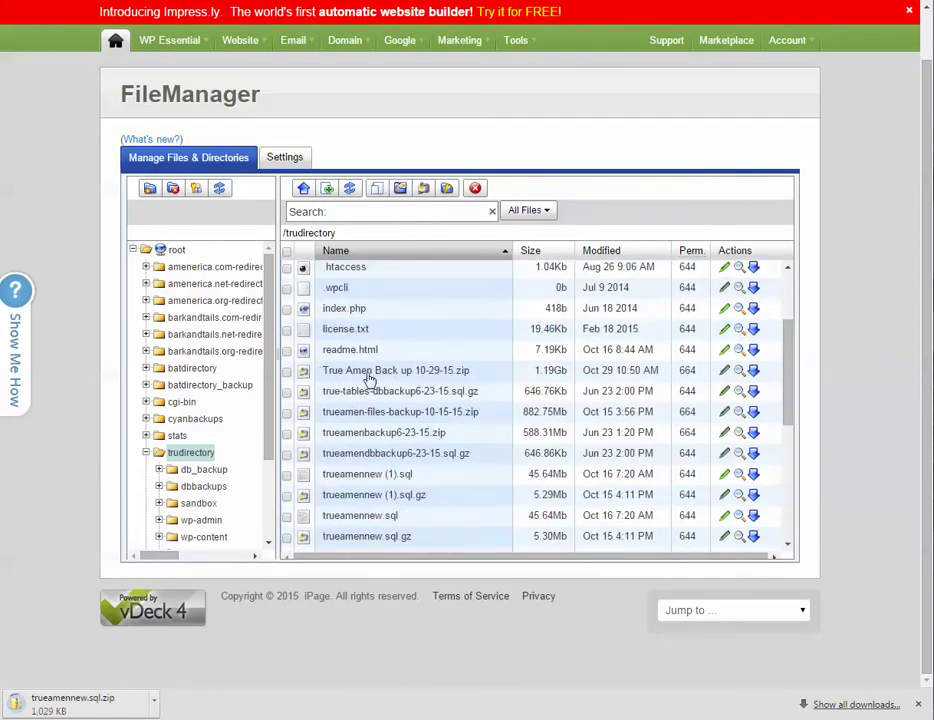
pyautogui.click(500, 371)
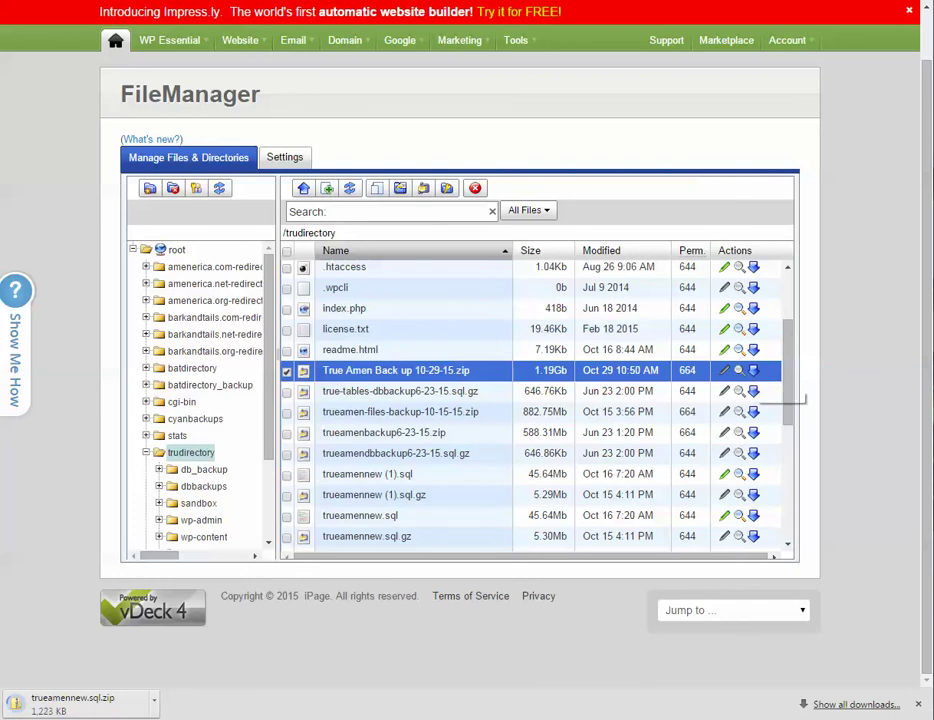
# - Cancel the trueamennew.sql.zip download from the browser download bar
pyautogui.click(154, 698)
pyautogui.click(189, 678)
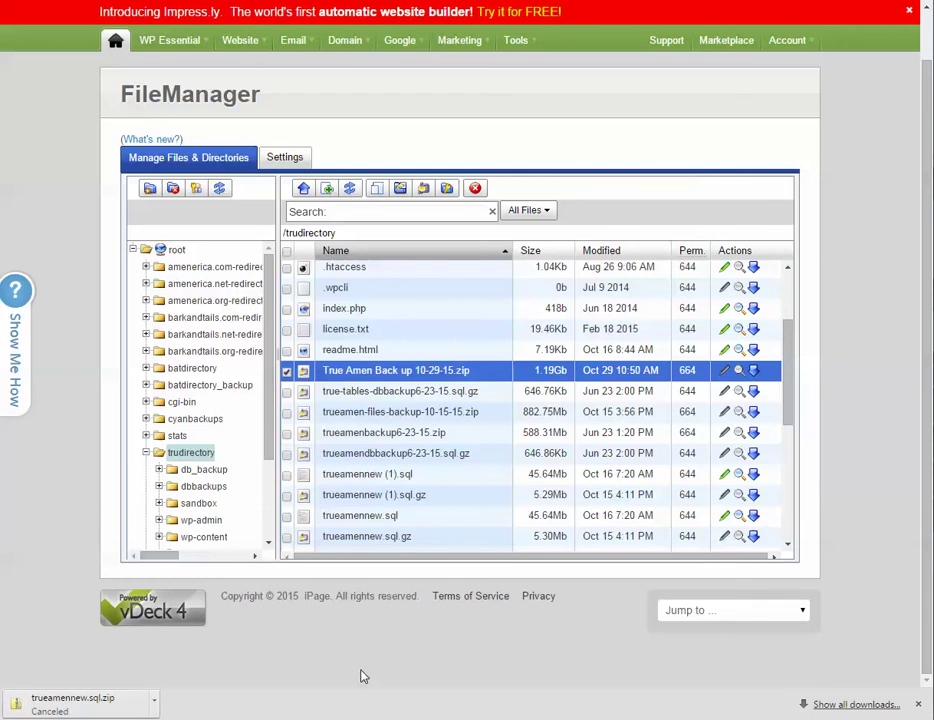
pyautogui.scroll(1, 363, 677)
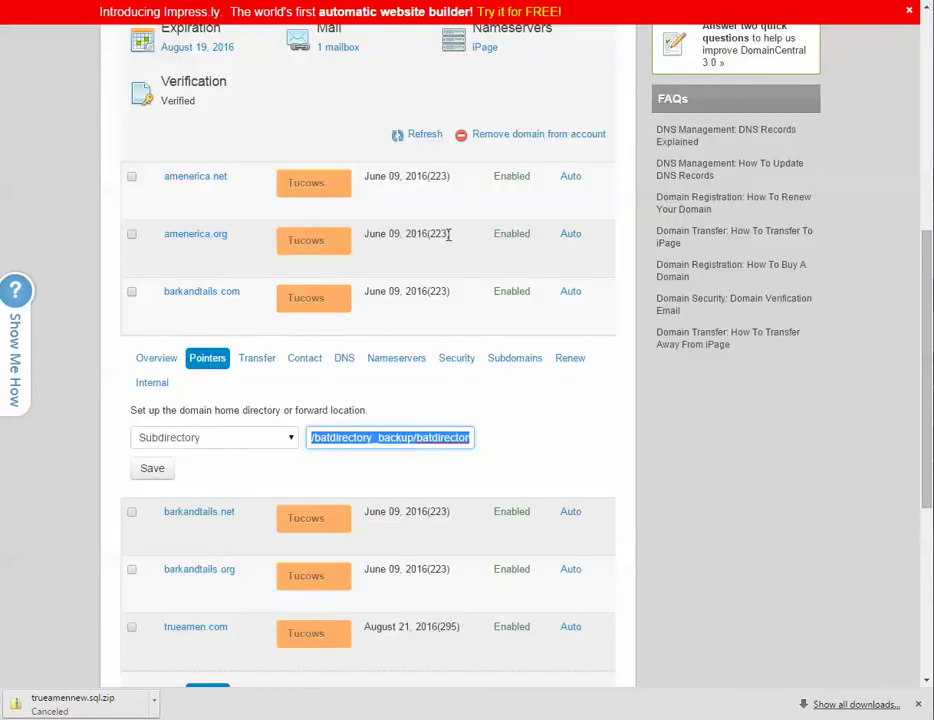
pyautogui.scroll(-4, 215, 450)
pyautogui.scroll(3, 230, 485)
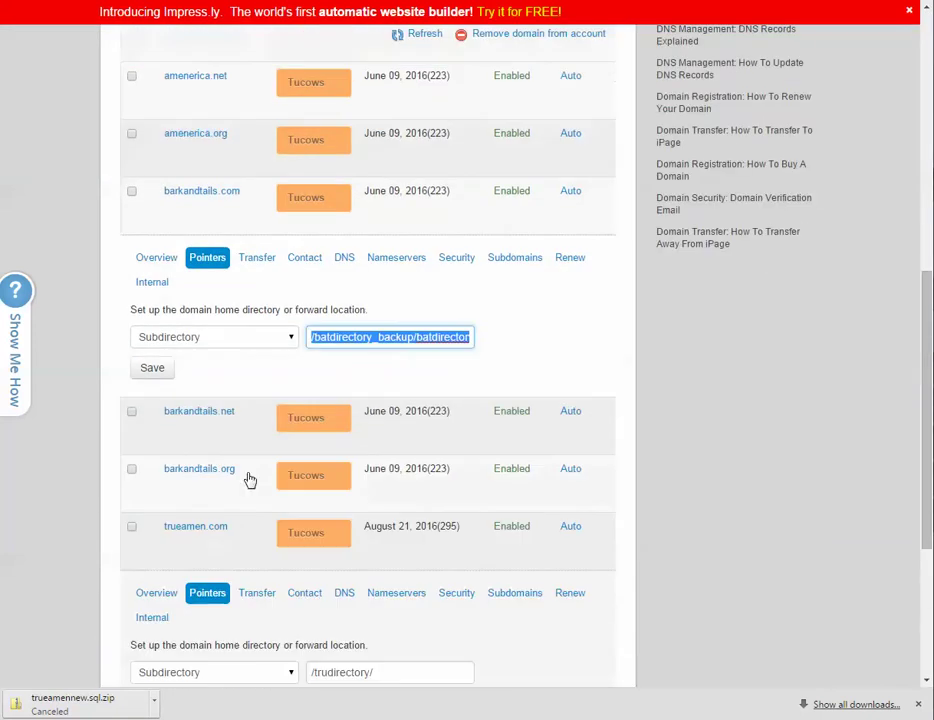
pyautogui.click(316, 345)
pyautogui.keyDown('shift'); pyautogui.click(336, 340); pyautogui.keyUp('shift')
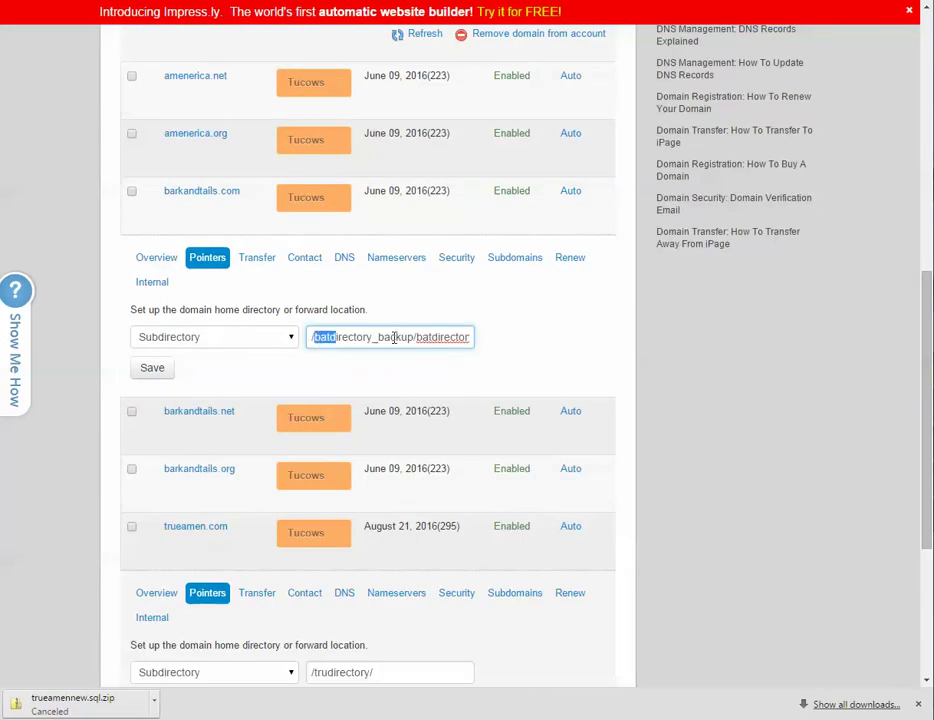
pyautogui.hotkey('ctrl', 'a')
pyautogui.click(494, 349)
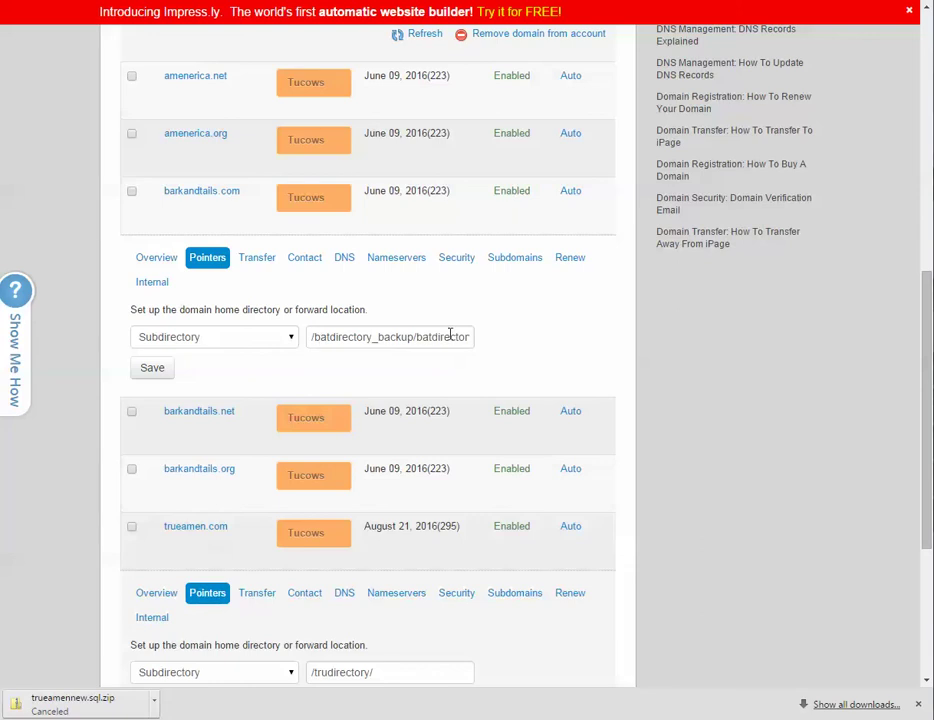
pyautogui.hotkey('ctrl', 'Tab')
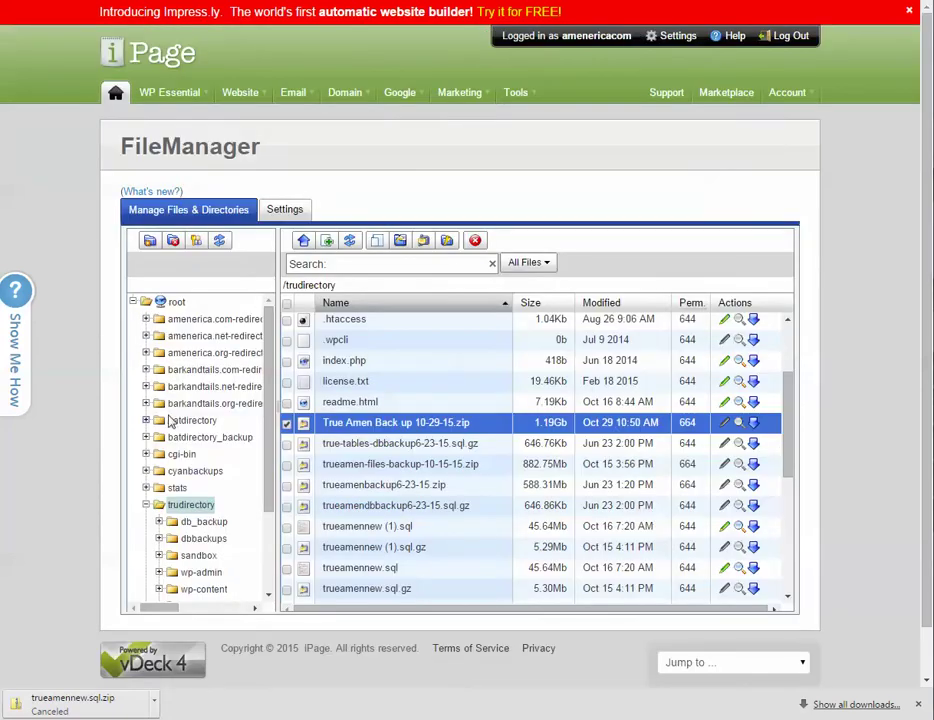
# - Open /batdirectory_backup/batdirectory and adjust the file selection, ending on 'Bark and Tails Backup 10-29-15.zip'
pyautogui.click(205, 437)
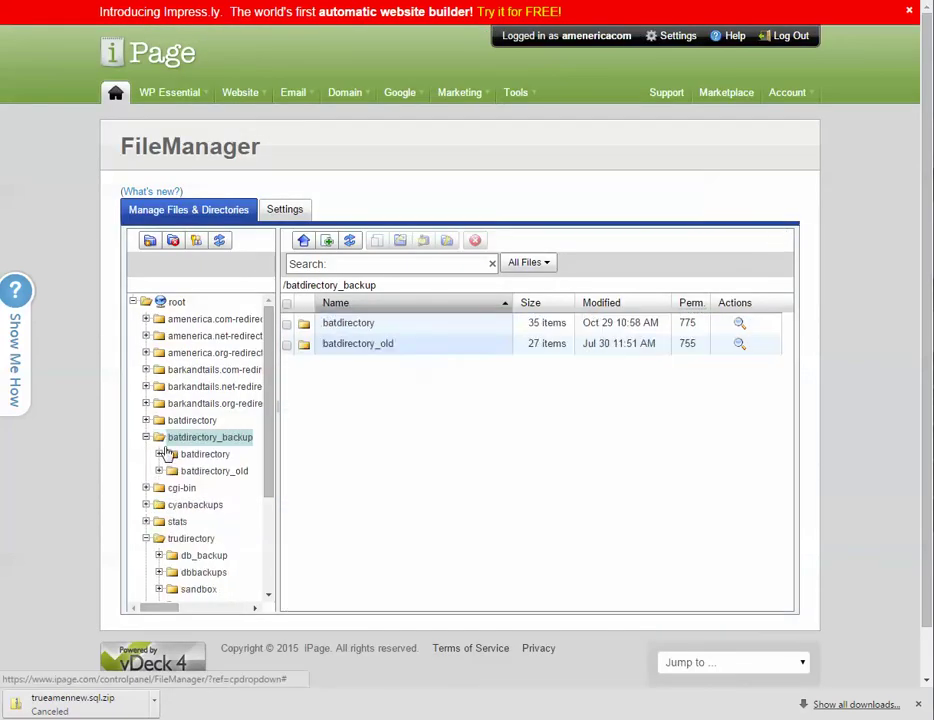
pyautogui.click(197, 456)
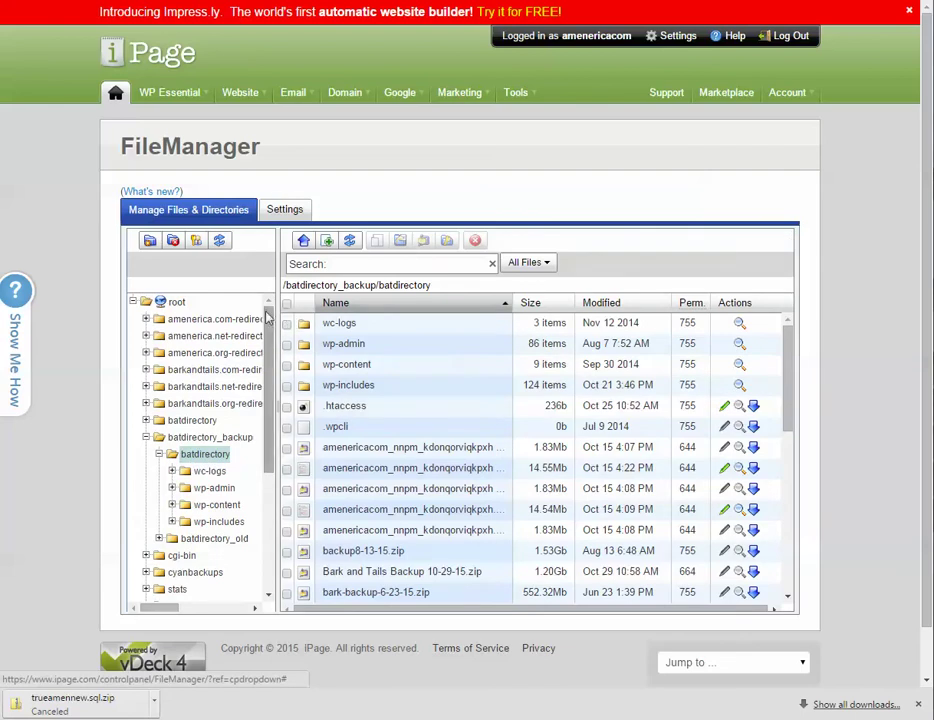
pyautogui.click(286, 302)
pyautogui.click(287, 449)
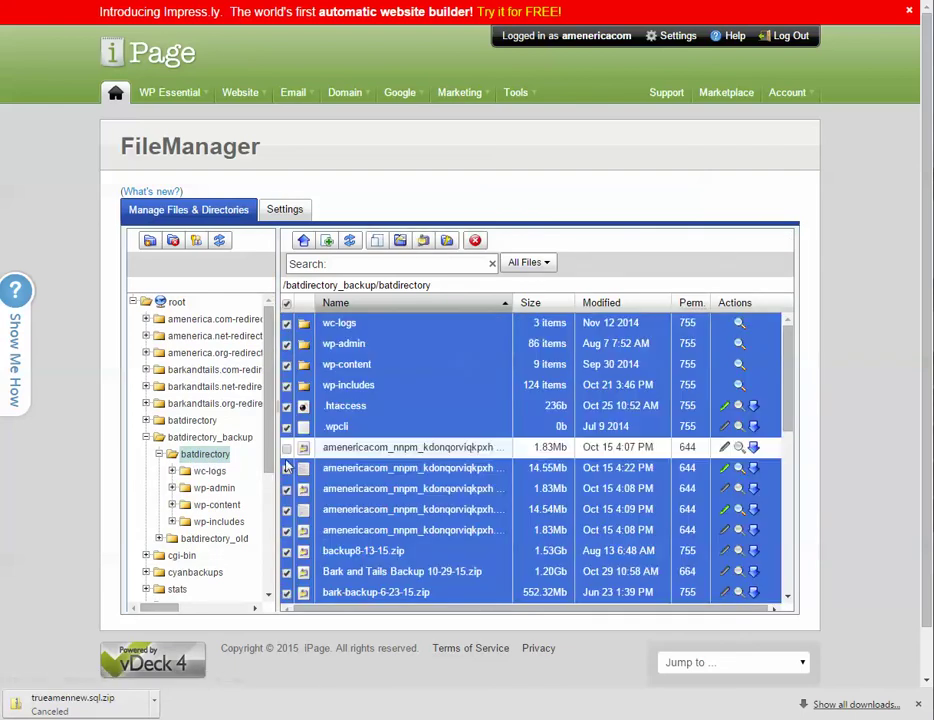
pyautogui.click(287, 468)
pyautogui.click(290, 509)
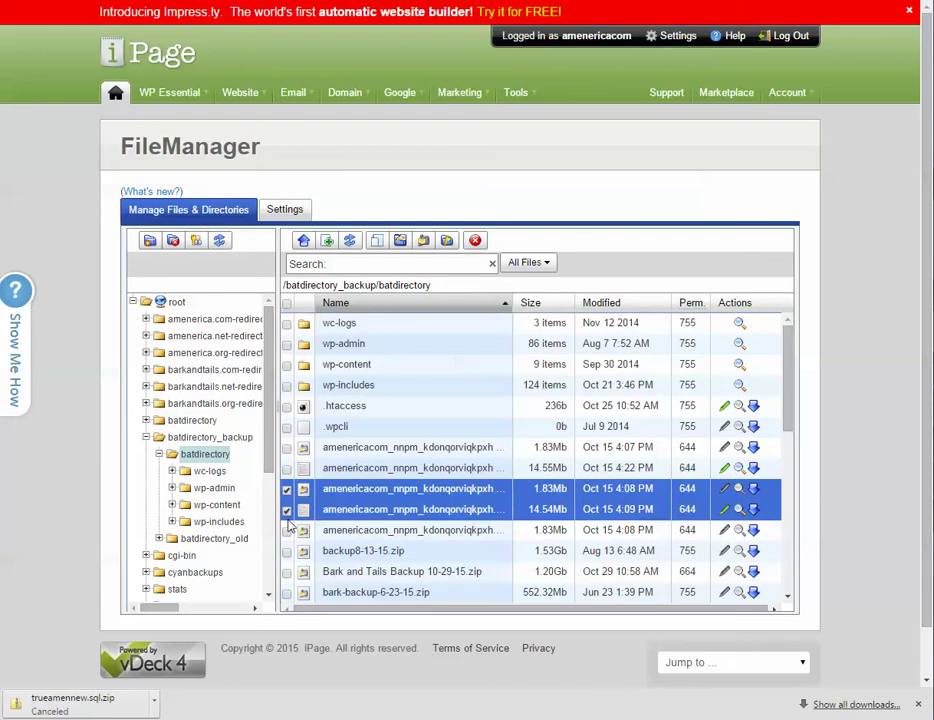
pyautogui.click(292, 571)
pyautogui.scroll(-10, 330, 500)
pyautogui.scroll(-2, 330, 500)
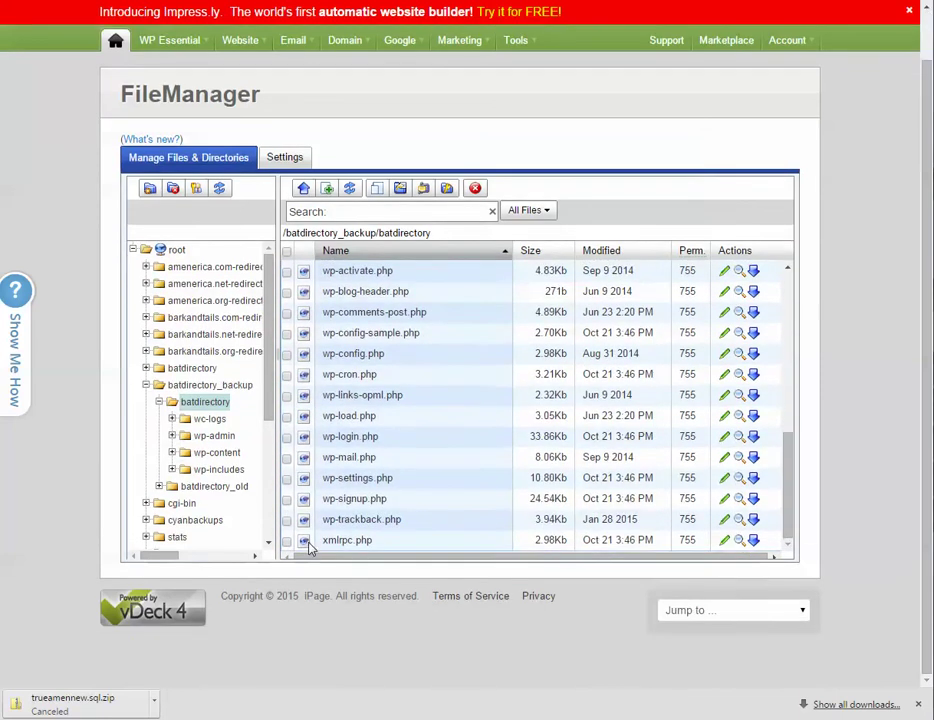
pyautogui.scroll(15, 352, 513)
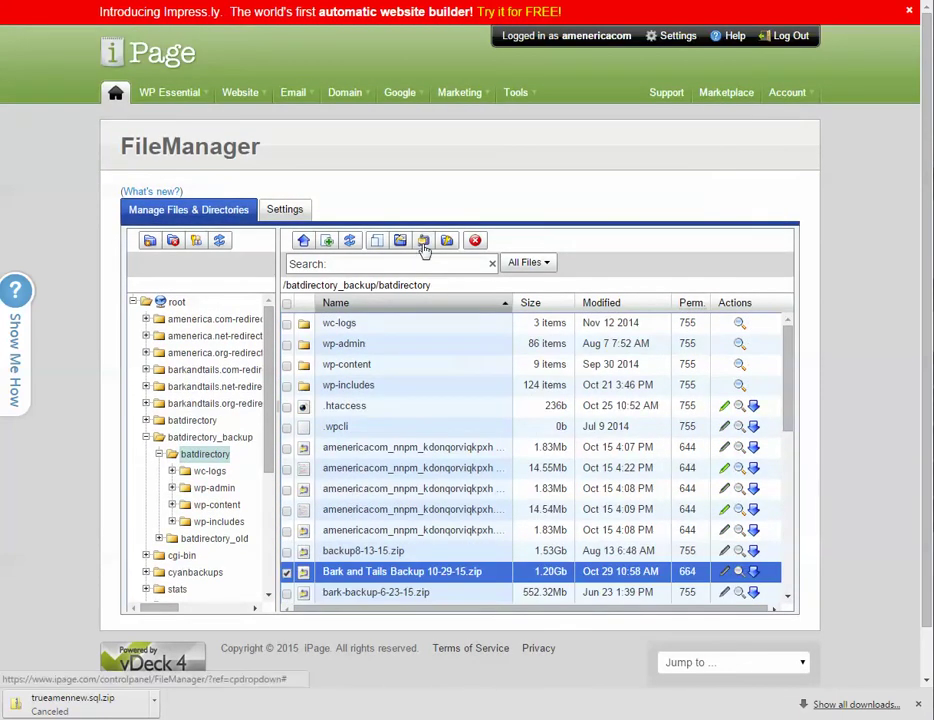